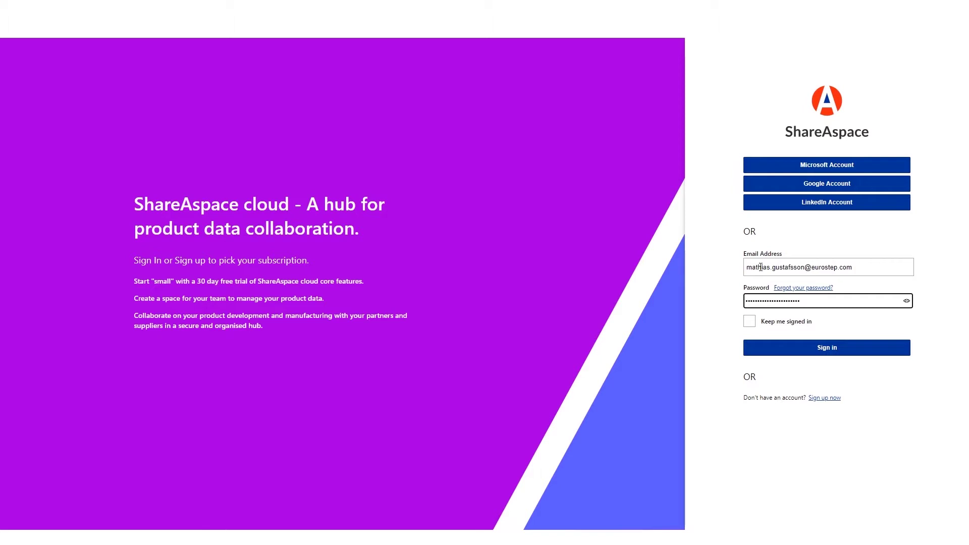
Step: Sign in to the account, follow the welcome layout tour as far as the user menu, and close the tour
{"action": "key", "text": "Return"}
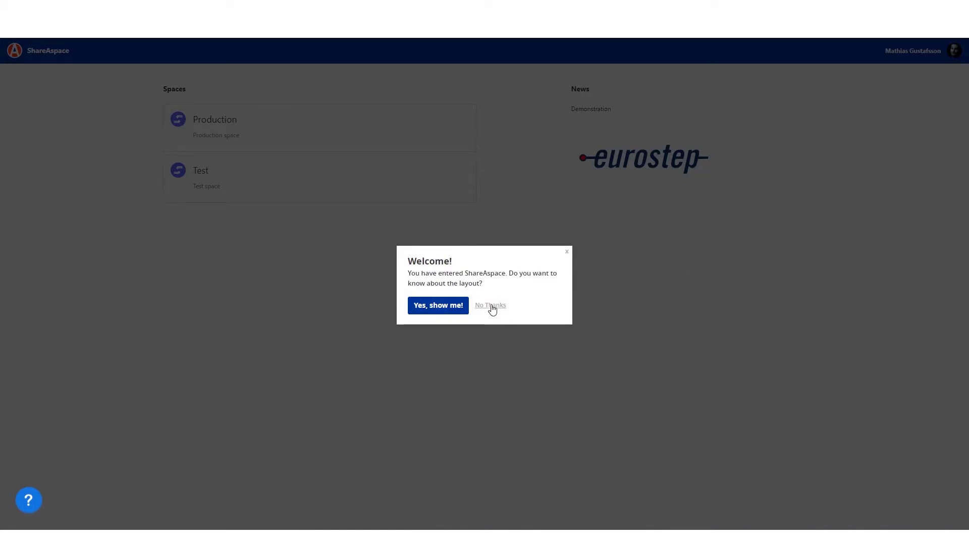
{"action": "left_click", "coordinate": [448, 312]}
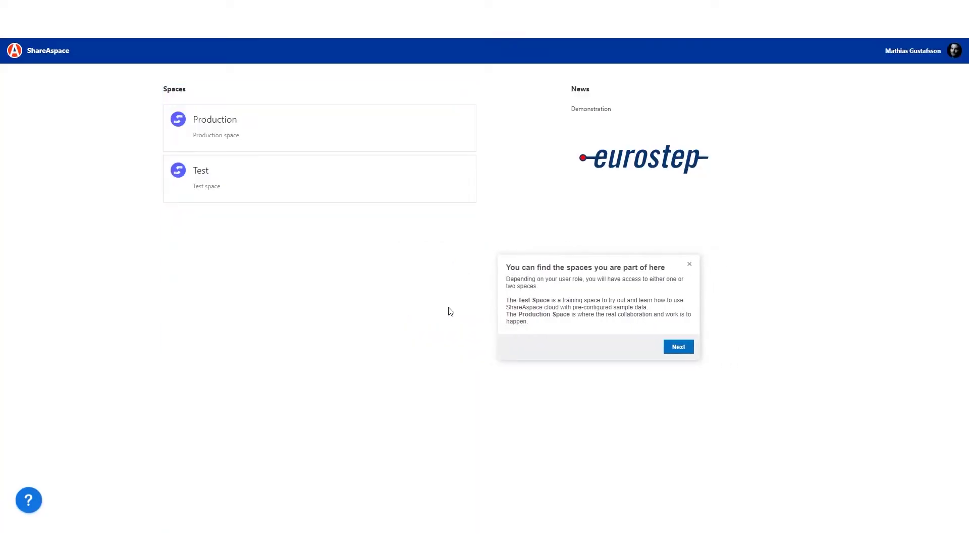
{"action": "left_click", "coordinate": [670, 350]}
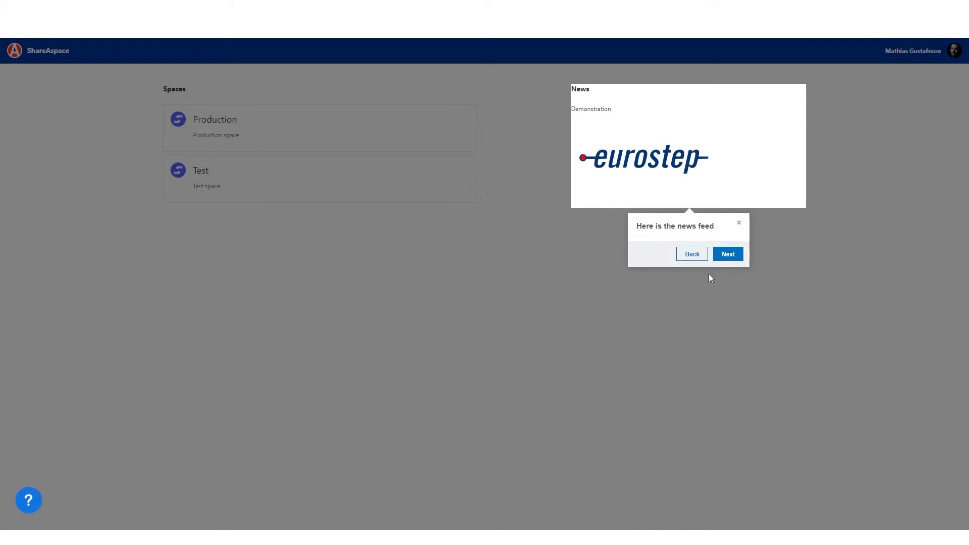
{"action": "left_click", "coordinate": [727, 256]}
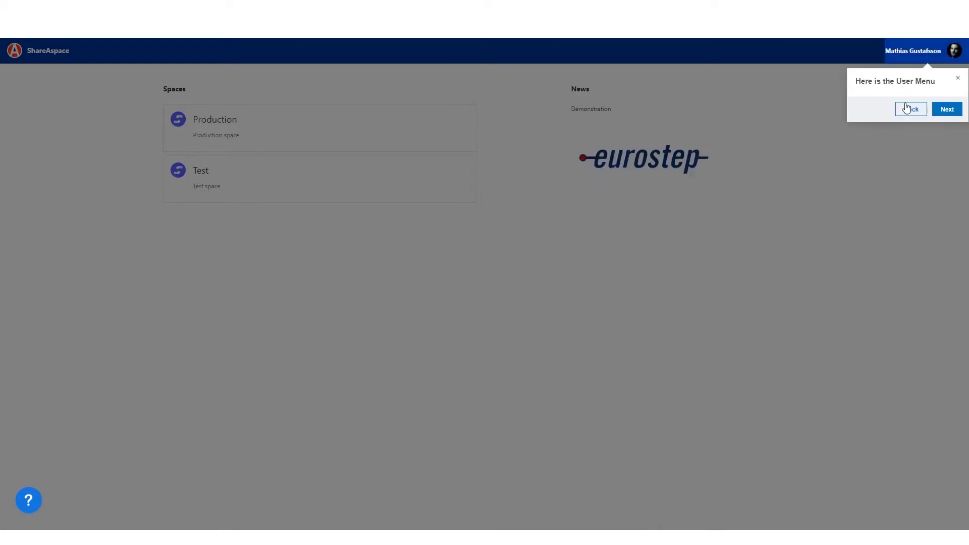
{"action": "left_click", "coordinate": [957, 78]}
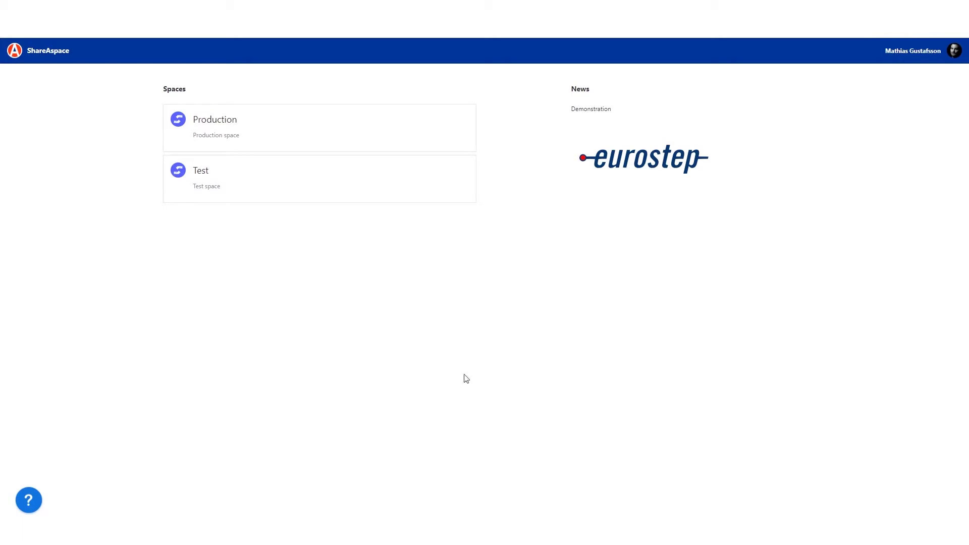
Step: Start the Update Profile guide from the help on setting up the space, follow it to My Profile, and close both without changes
{"action": "left_click", "coordinate": [29, 501]}
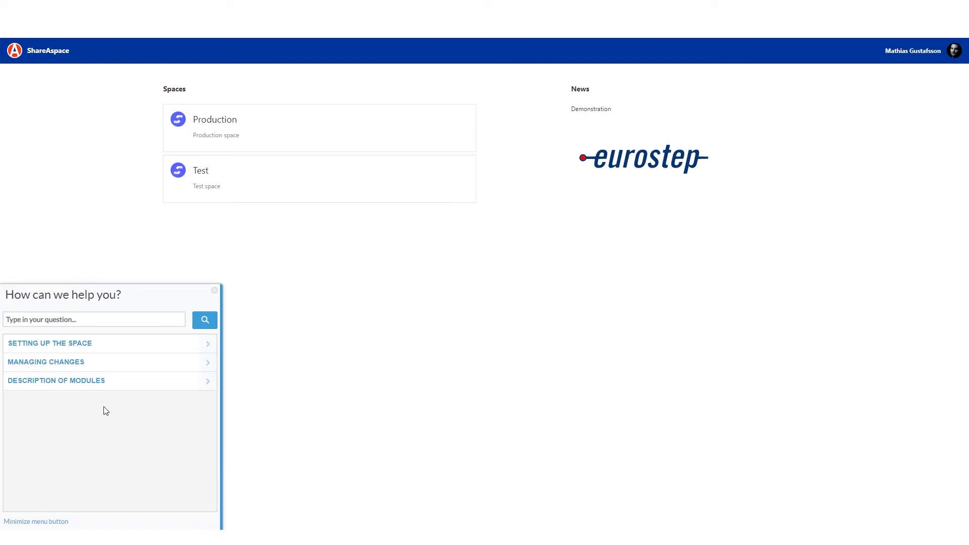
{"action": "left_click", "coordinate": [111, 351]}
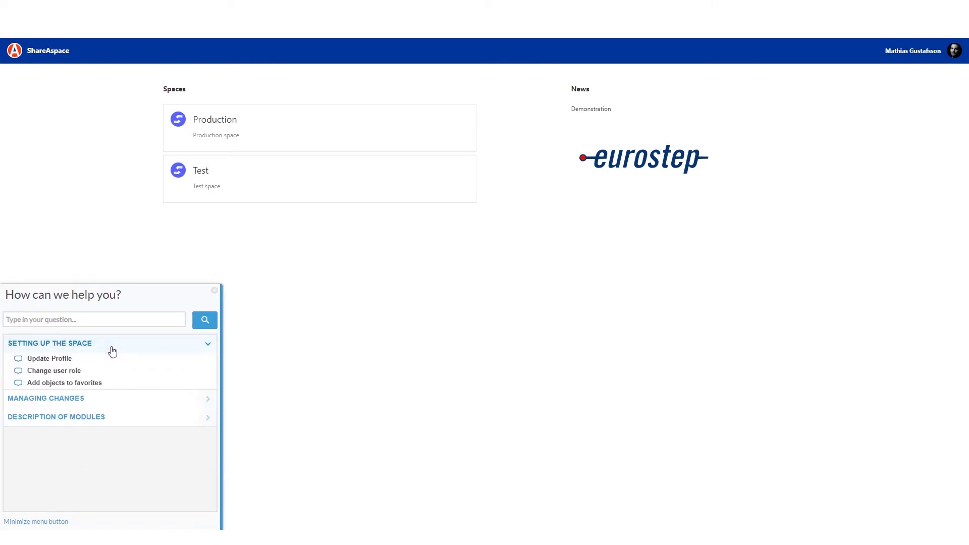
{"action": "left_click", "coordinate": [95, 371]}
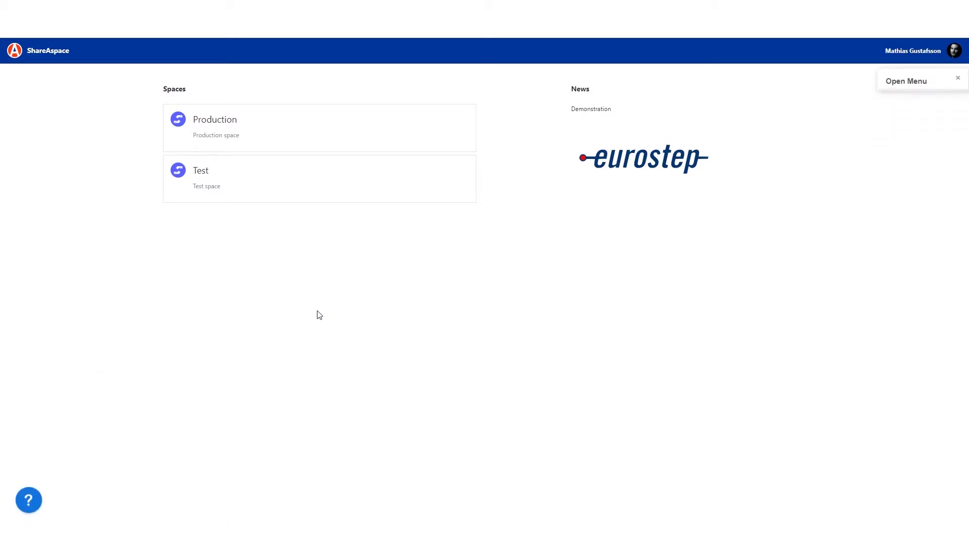
{"action": "left_click", "coordinate": [928, 59]}
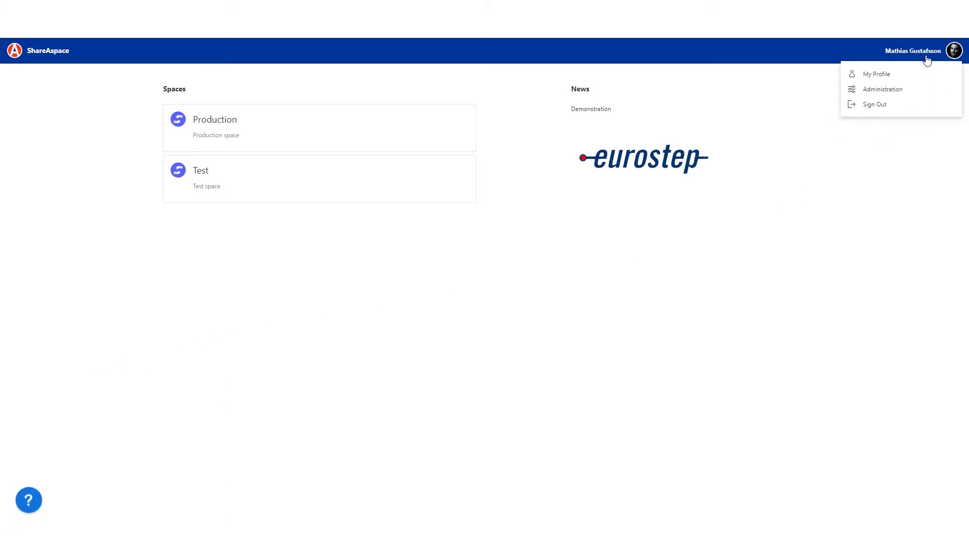
{"action": "left_click", "coordinate": [882, 76]}
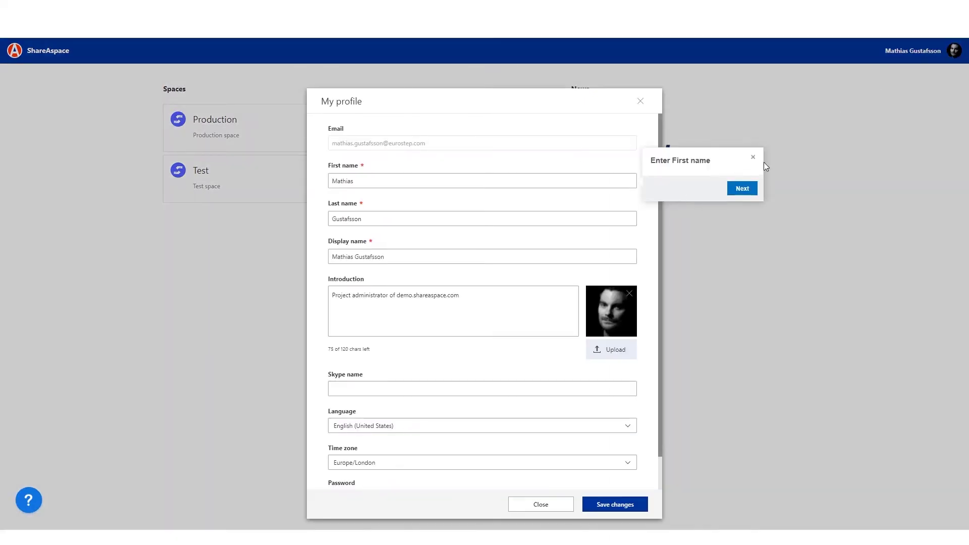
{"action": "left_click", "coordinate": [754, 158]}
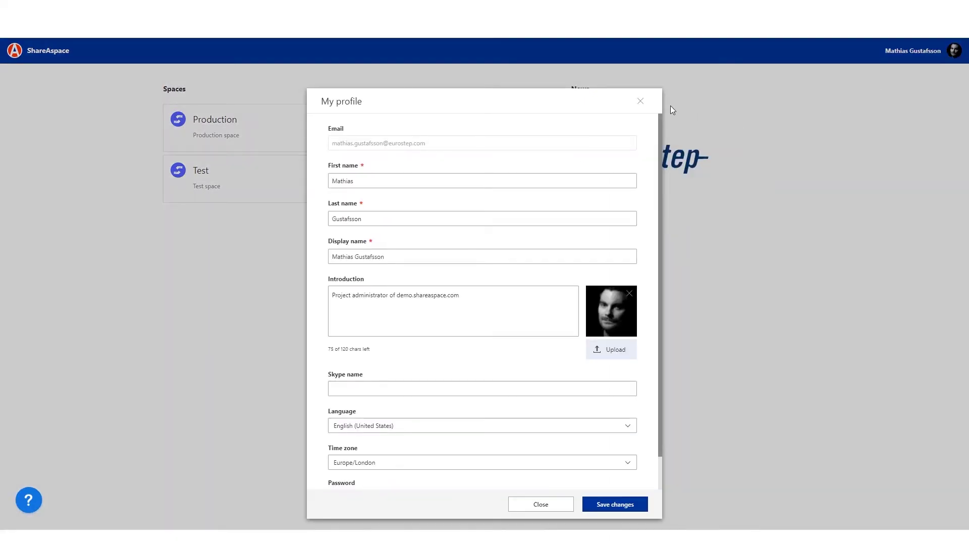
{"action": "left_click", "coordinate": [640, 102]}
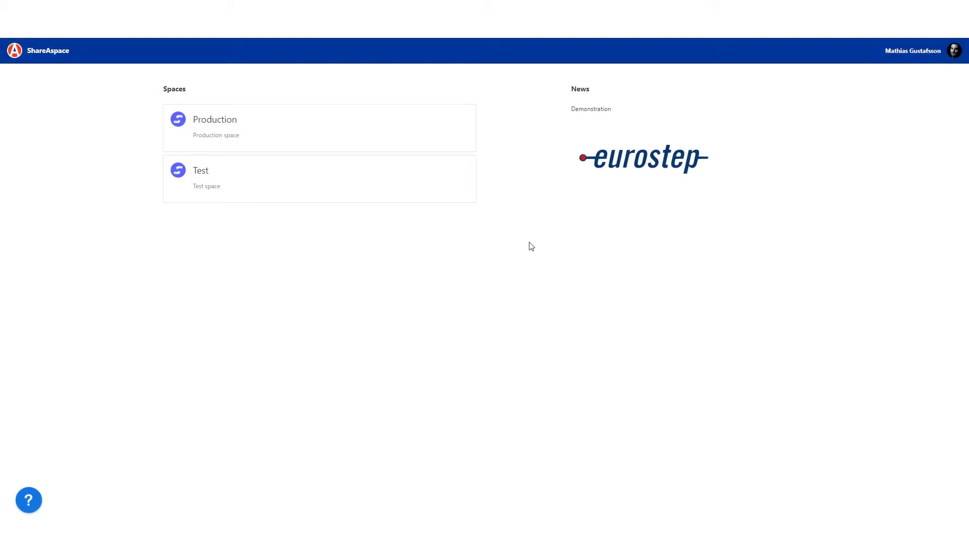
Step: Enter the Production space and look through the modules offered in the user menu
{"action": "left_click", "coordinate": [352, 135]}
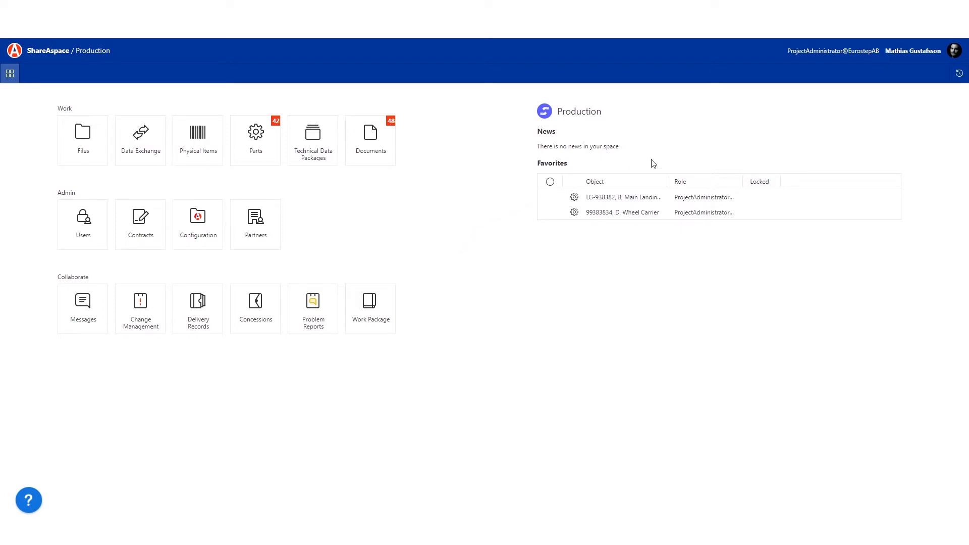
{"action": "left_click", "coordinate": [954, 51]}
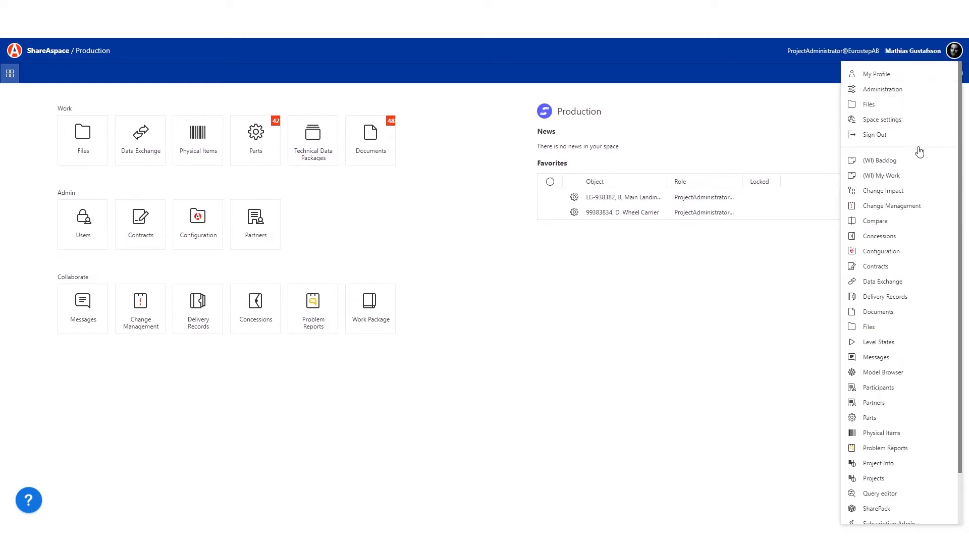
{"action": "scroll", "coordinate": [918, 154], "scroll_direction": "down", "scroll_amount": 2}
{"action": "scroll", "coordinate": [919, 154], "scroll_direction": "up", "scroll_amount": 2}
{"action": "left_click", "coordinate": [954, 51]}
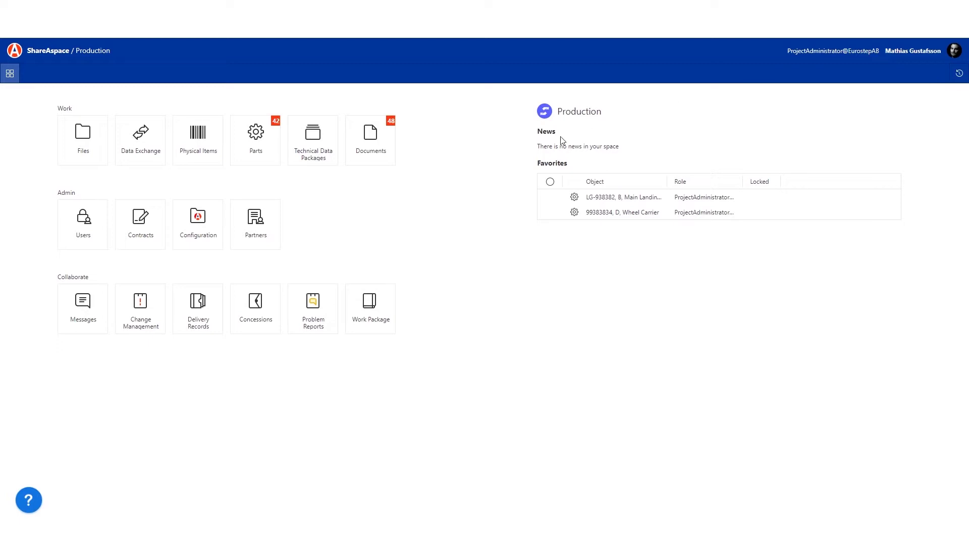
Step: Open the Parts module, sort the parts by part type, and review the Main Landing Gear's properties and files
{"action": "left_click", "coordinate": [263, 153]}
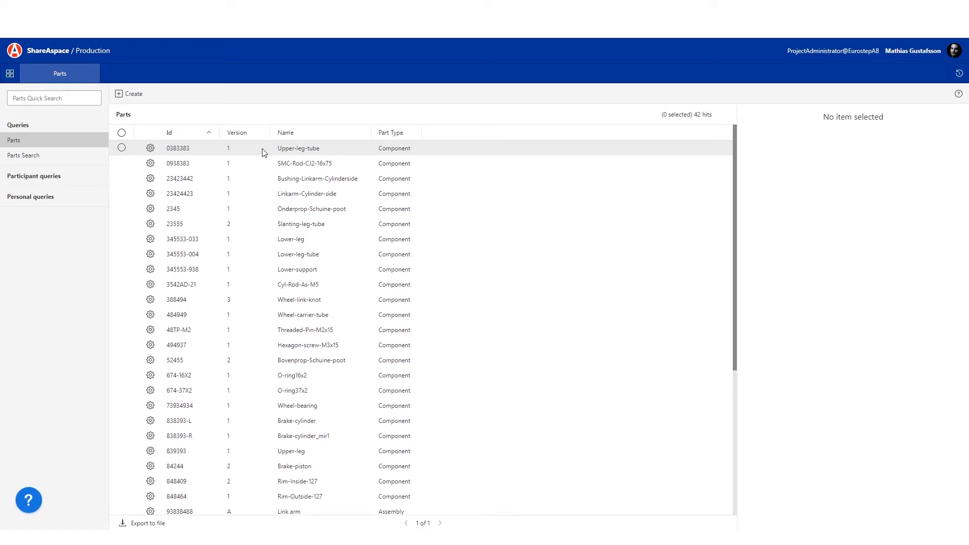
{"action": "left_click", "coordinate": [393, 136]}
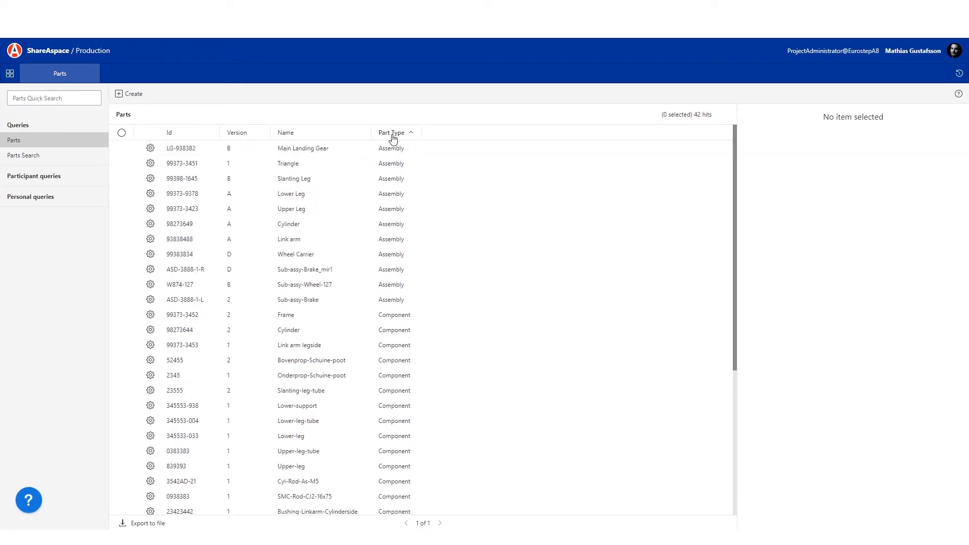
{"action": "left_click", "coordinate": [310, 154]}
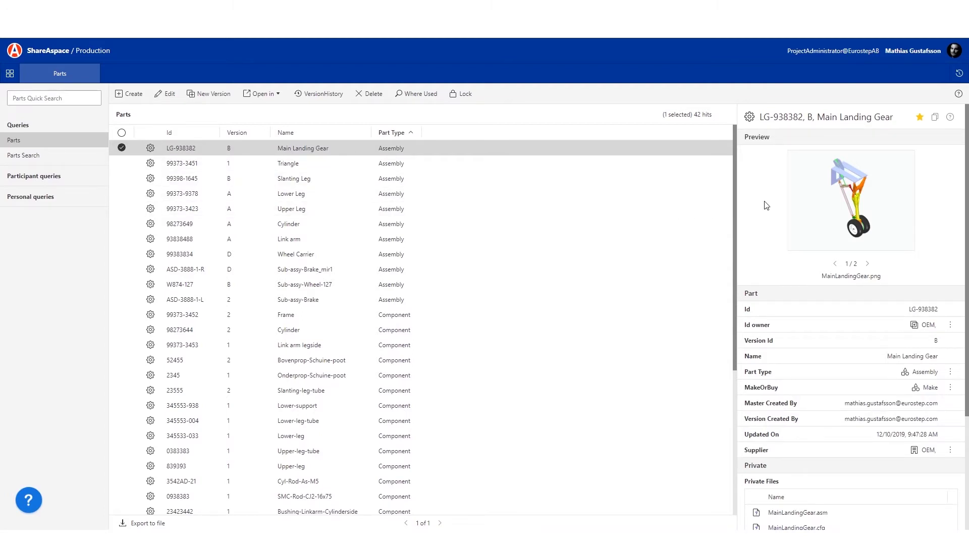
{"action": "scroll", "coordinate": [765, 205], "scroll_direction": "down", "scroll_amount": 3}
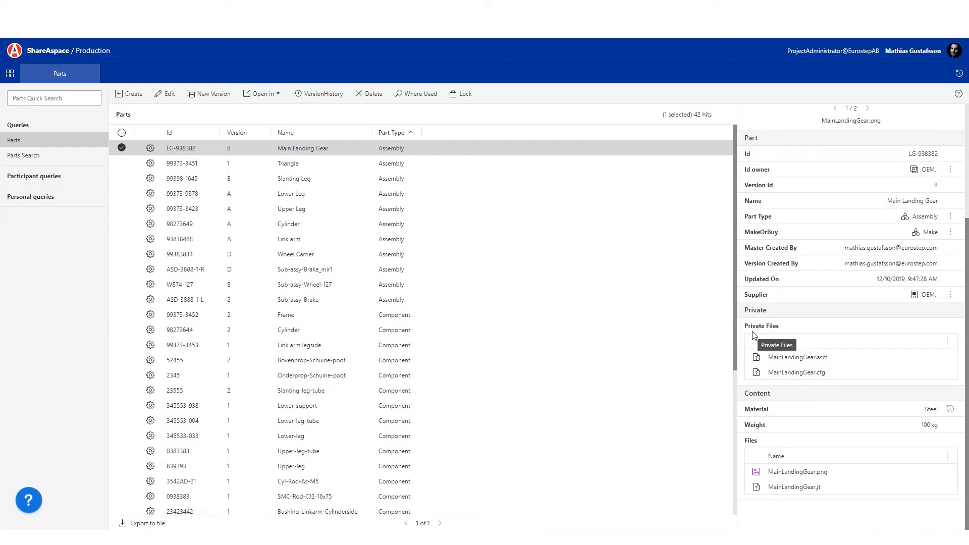
{"action": "scroll", "coordinate": [754, 335], "scroll_direction": "up", "scroll_amount": 3}
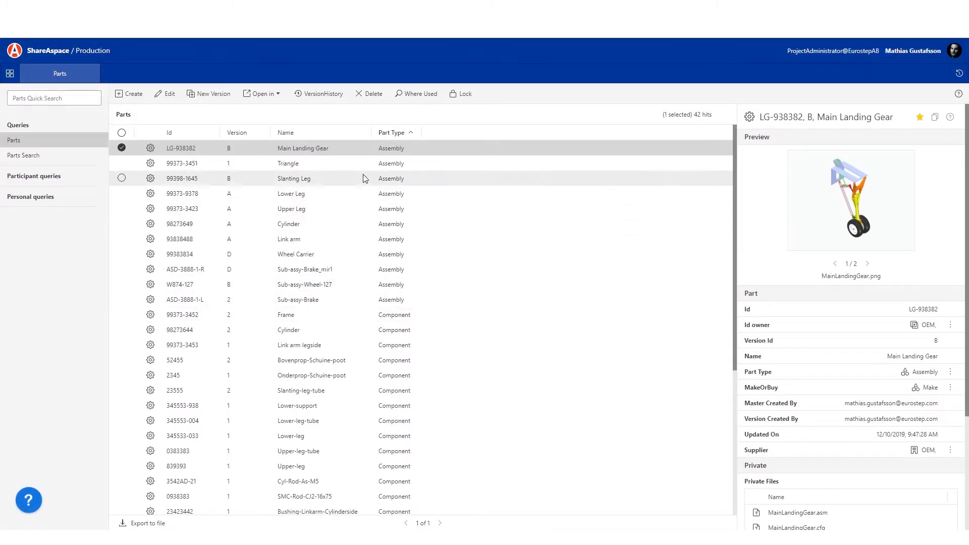
Step: Open the Main Landing Gear in Structure, widen its tree, and expand the Wheel Carrier and its Sub-assy-Brake_mir1
{"action": "left_click", "coordinate": [271, 97]}
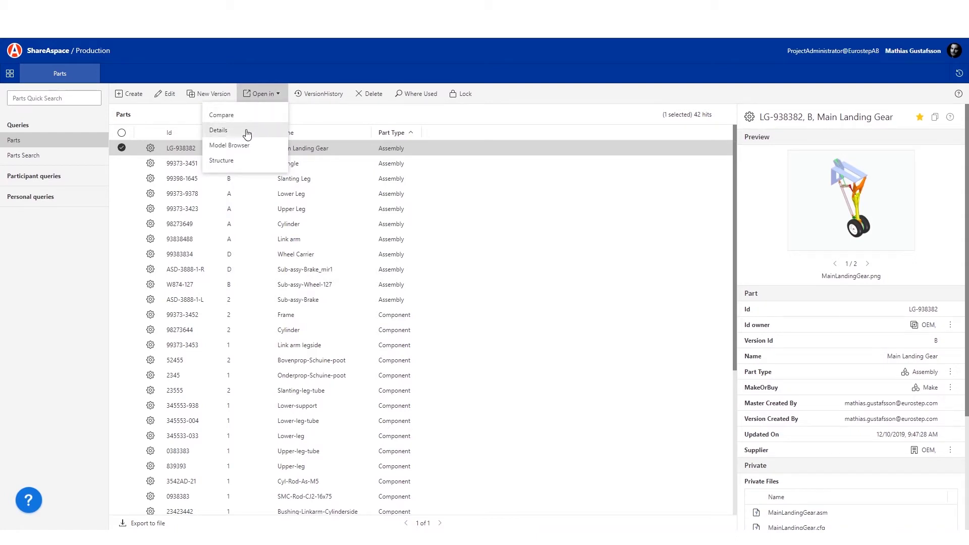
{"action": "left_click", "coordinate": [222, 161]}
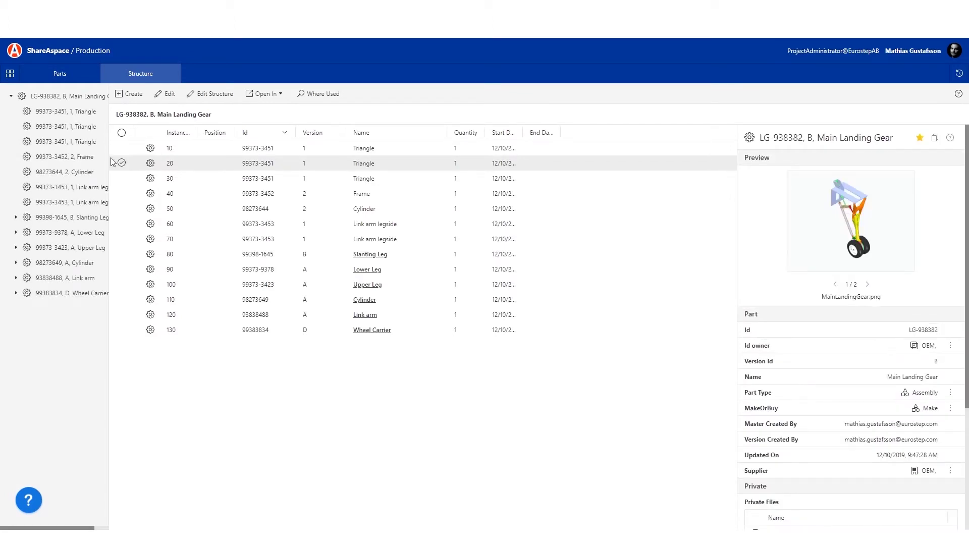
{"action": "left_click_drag", "start_coordinate": [110, 157], "coordinate": [143, 154]}
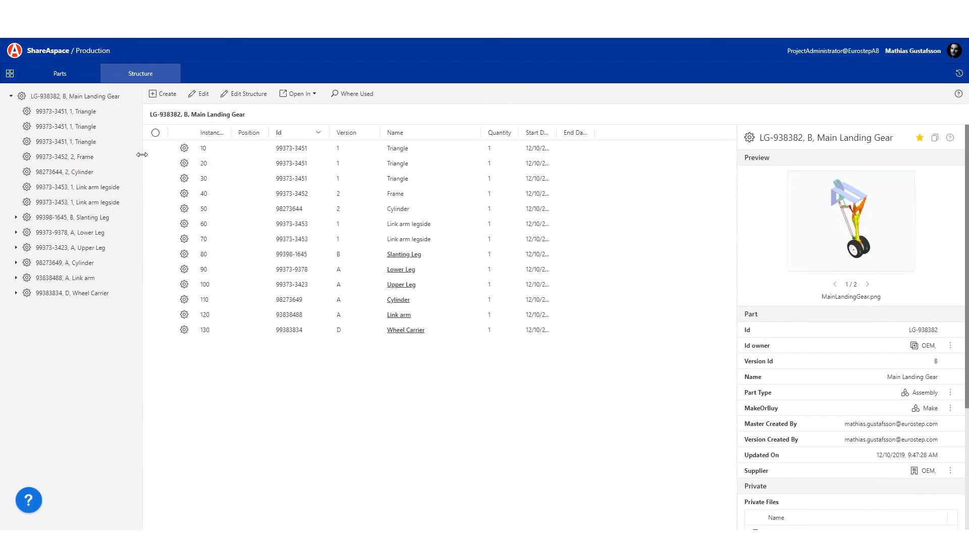
{"action": "left_click", "coordinate": [15, 293]}
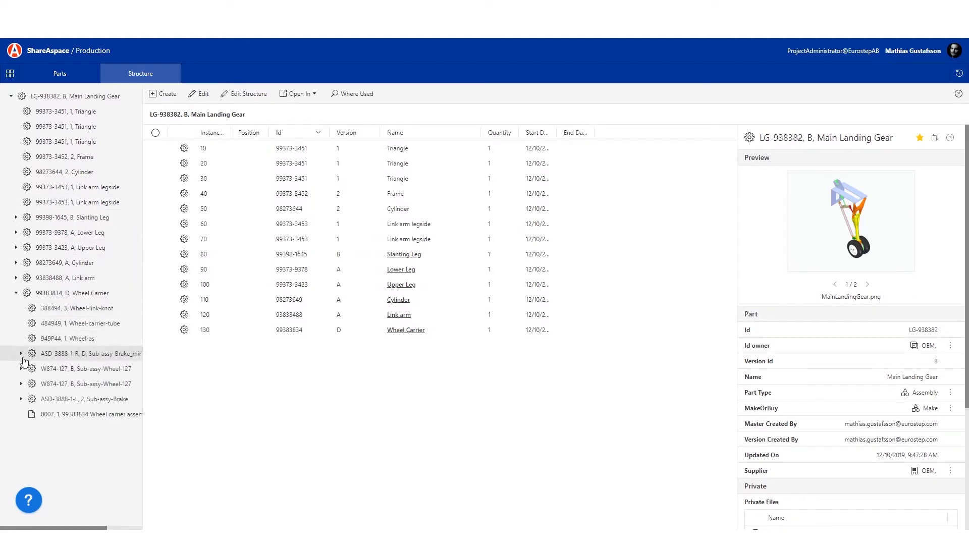
{"action": "left_click", "coordinate": [21, 355]}
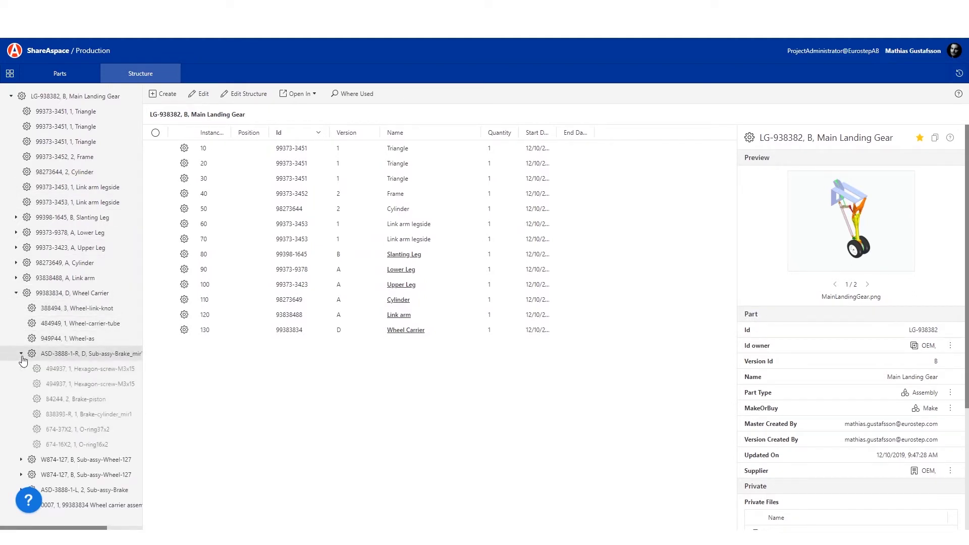
Step: Review the Wheel Carrier assembly's properties and open its structure for editing
{"action": "left_click", "coordinate": [59, 297]}
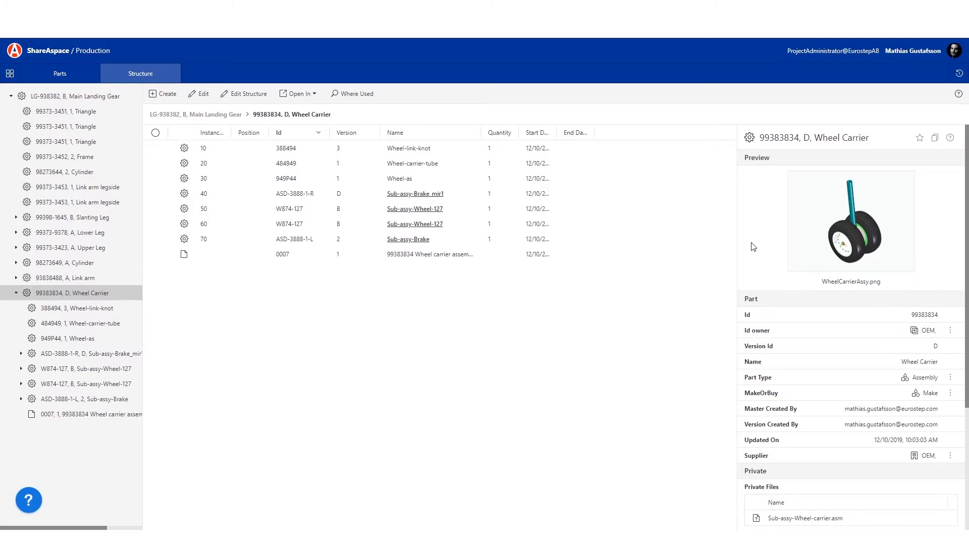
{"action": "scroll", "coordinate": [753, 246], "scroll_direction": "down", "scroll_amount": 3}
{"action": "scroll", "coordinate": [751, 247], "scroll_direction": "up", "scroll_amount": 3}
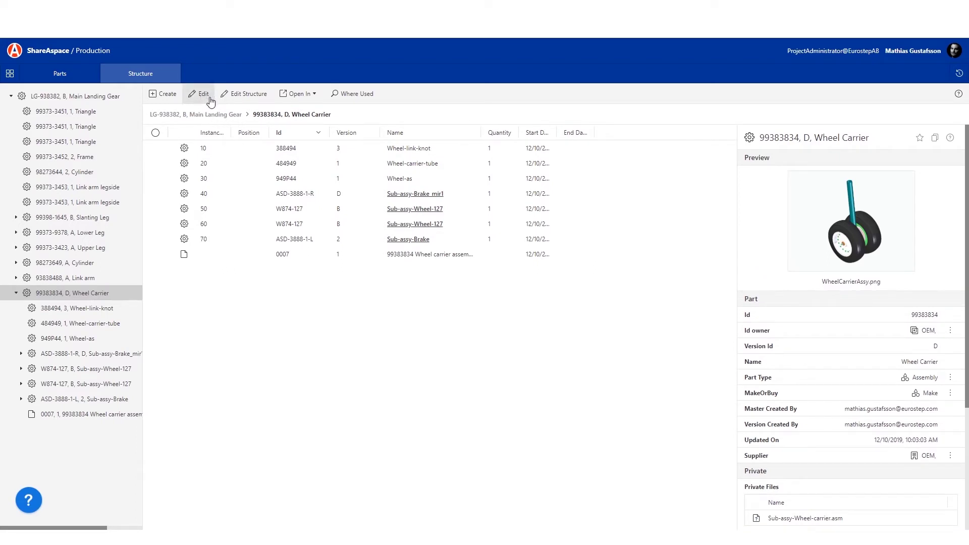
{"action": "left_click", "coordinate": [240, 98]}
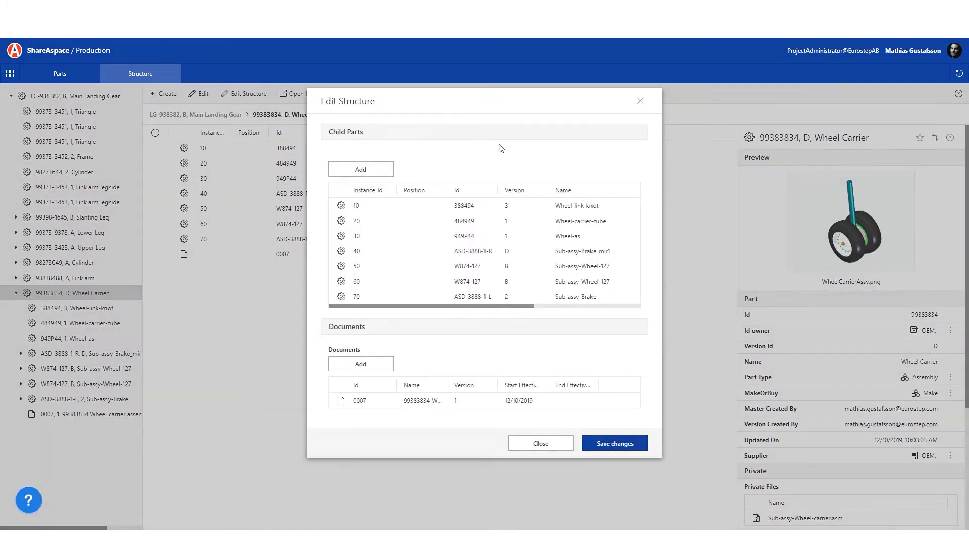
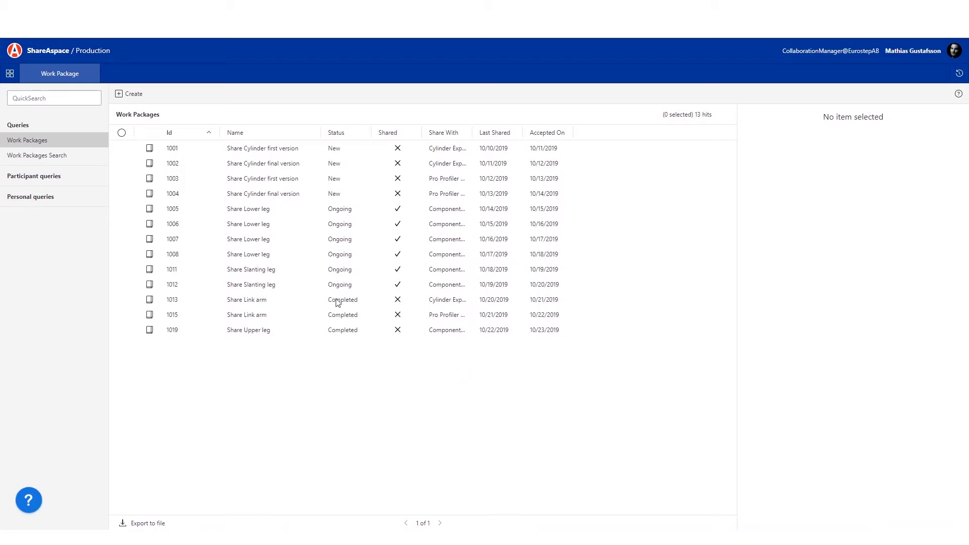
Step: Start a new work package with EurostepAB, OEM as acquiring organization and WheelExperts, Wheel Experts AB as supplying organization
{"action": "left_click", "coordinate": [142, 95]}
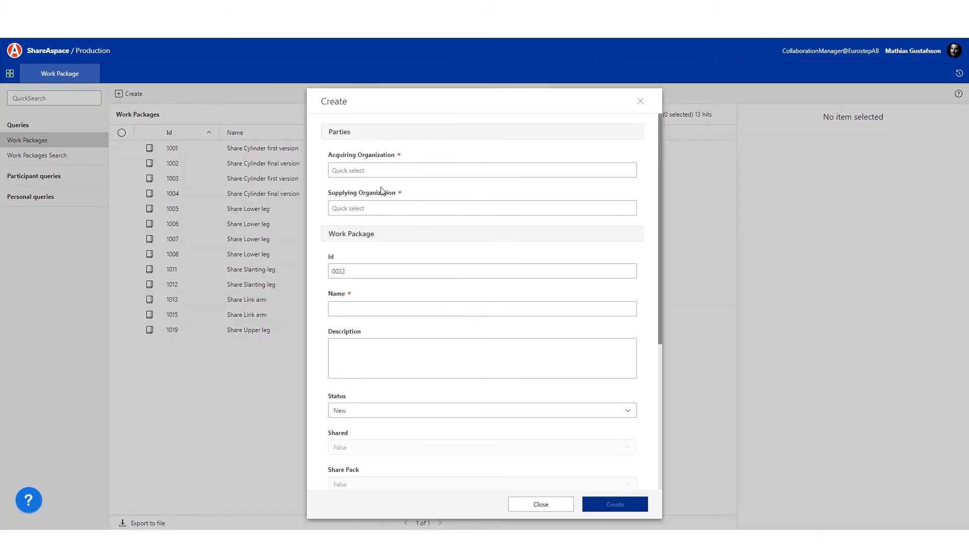
{"action": "left_click", "coordinate": [383, 175]}
{"action": "type", "text": "eur"}
{"action": "left_click", "coordinate": [381, 190]}
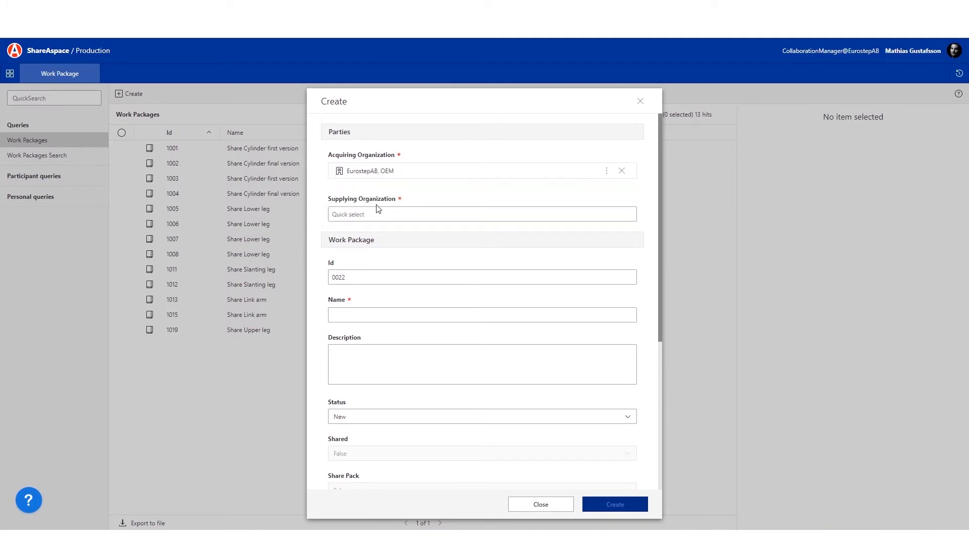
{"action": "left_click", "coordinate": [371, 214]}
{"action": "type", "text": "whe"}
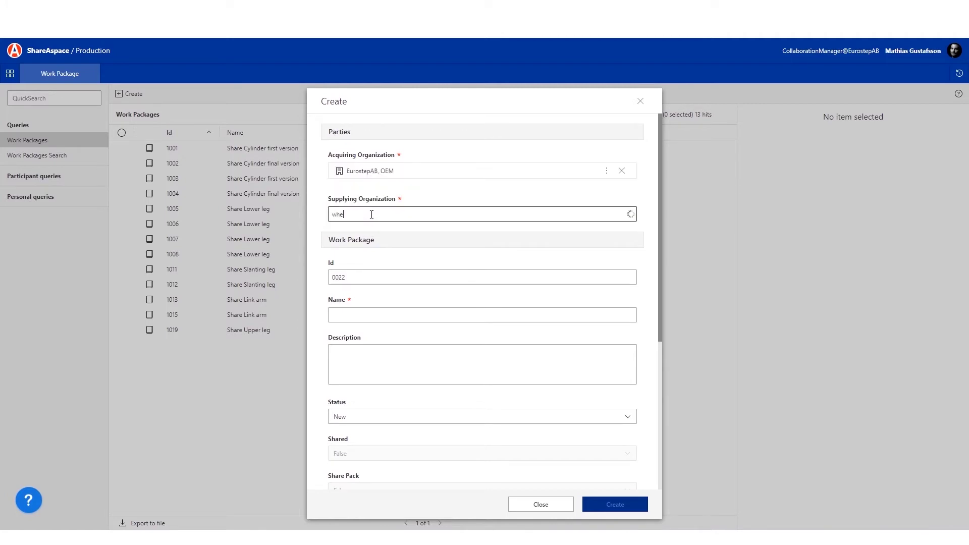
{"action": "left_click", "coordinate": [371, 230]}
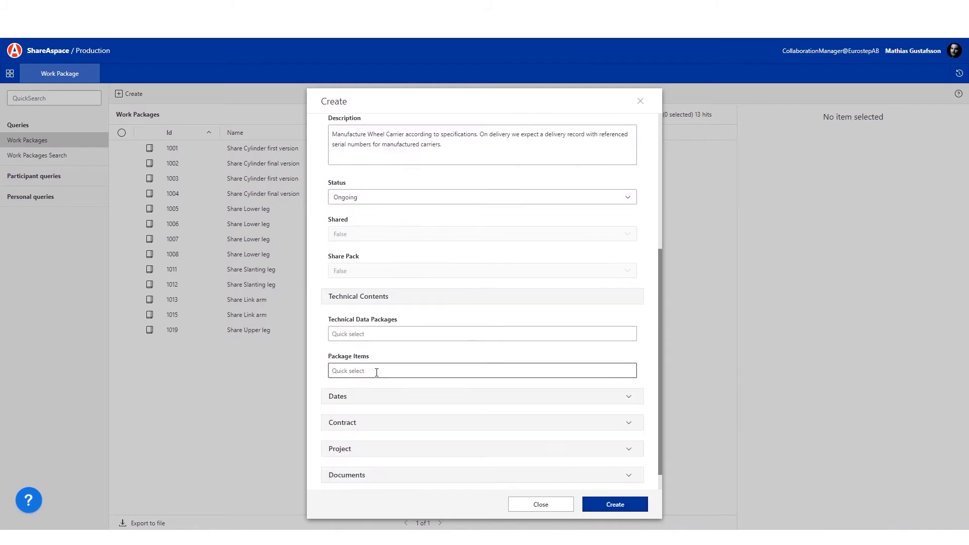
Step: Add 99383834, D, Wheel Carrier to the package items and create the work package
{"action": "type", "text": "whe"}
{"action": "left_click", "coordinate": [386, 386]}
{"action": "scroll", "coordinate": [394, 381], "scroll_direction": "down", "scroll_amount": 1}
{"action": "left_click", "coordinate": [403, 375]}
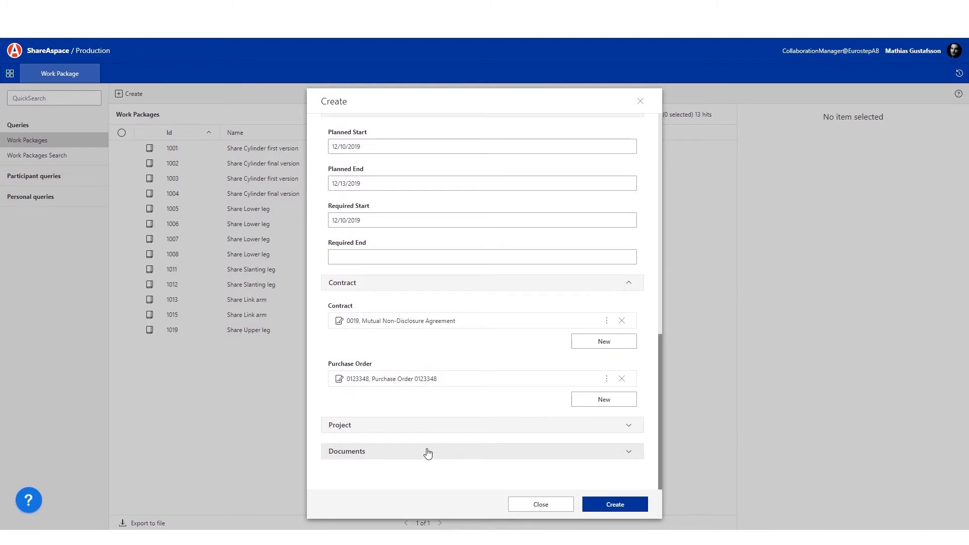
{"action": "left_click", "coordinate": [611, 505]}
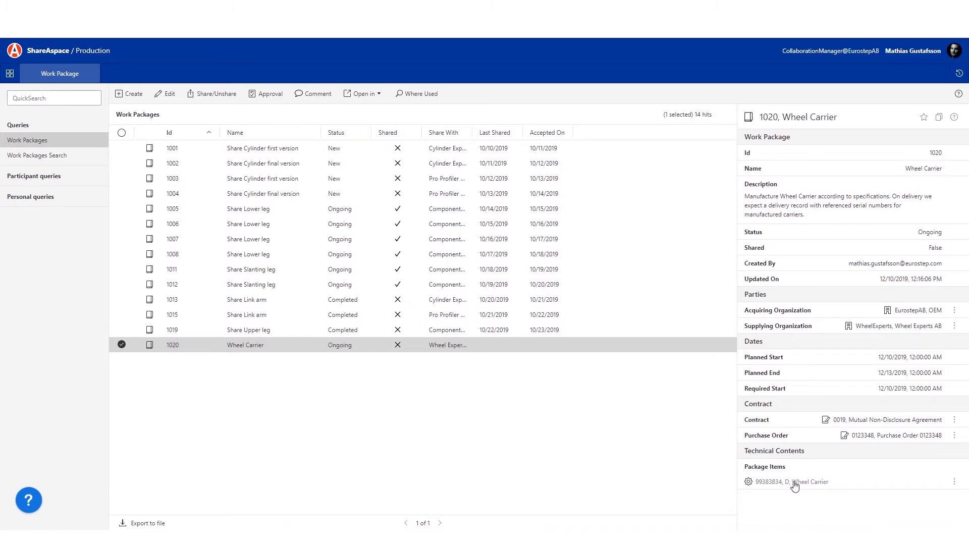
Step: Inspect the packaged Wheel Carrier's structure, widening its tree and expanding Sub-assy-Brake_mir1 and the first Sub-assy-Wheel-127, and close the structure view
{"action": "left_click", "coordinate": [953, 481]}
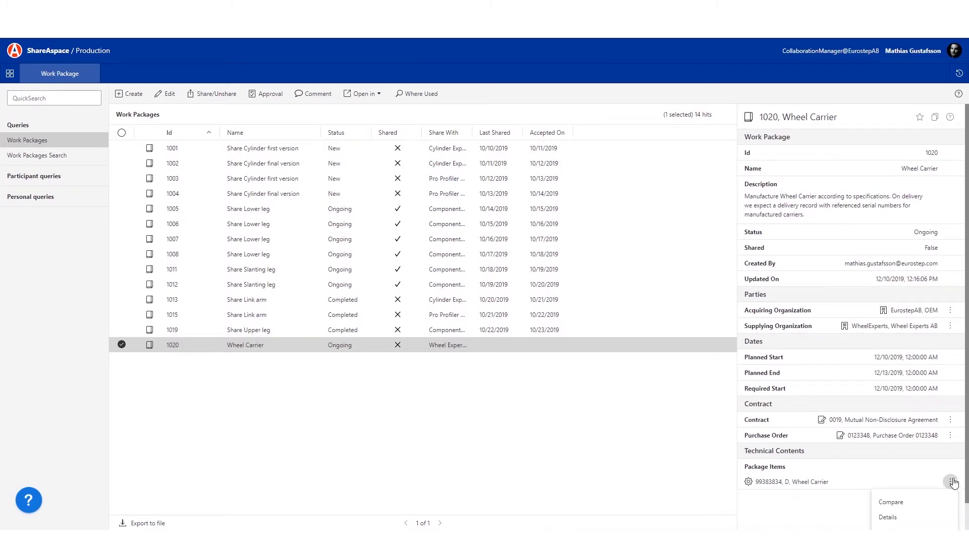
{"action": "left_click", "coordinate": [900, 517]}
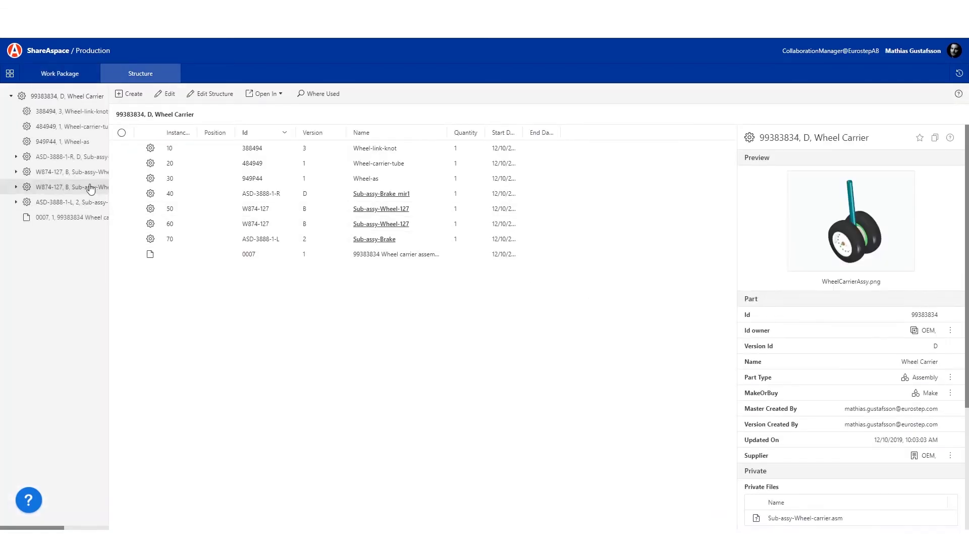
{"action": "left_click_drag", "start_coordinate": [109, 172], "coordinate": [148, 173]}
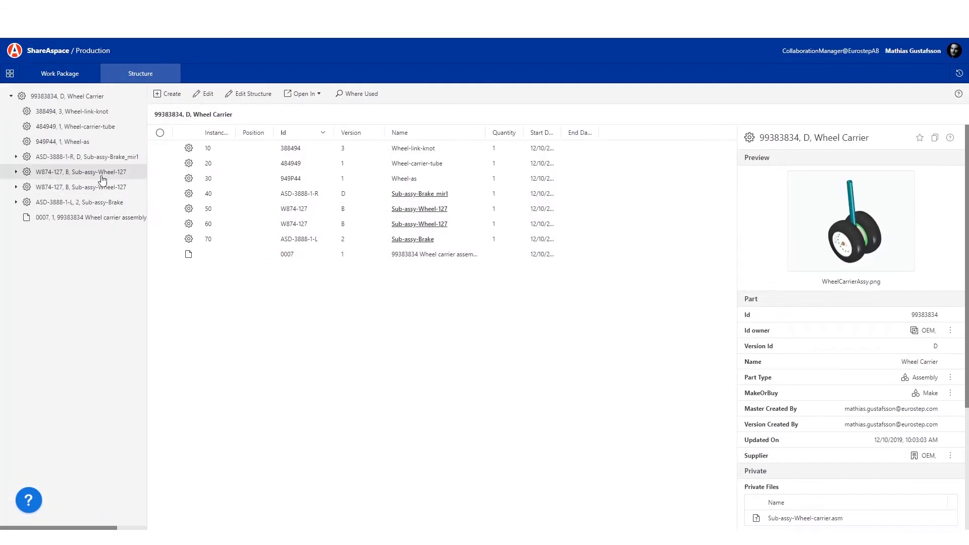
{"action": "left_click", "coordinate": [16, 157]}
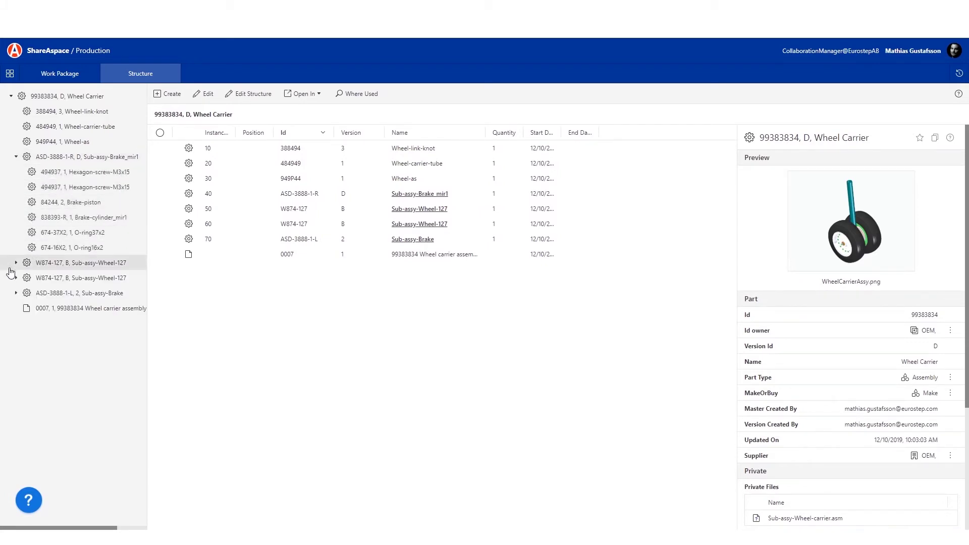
{"action": "left_click", "coordinate": [16, 264]}
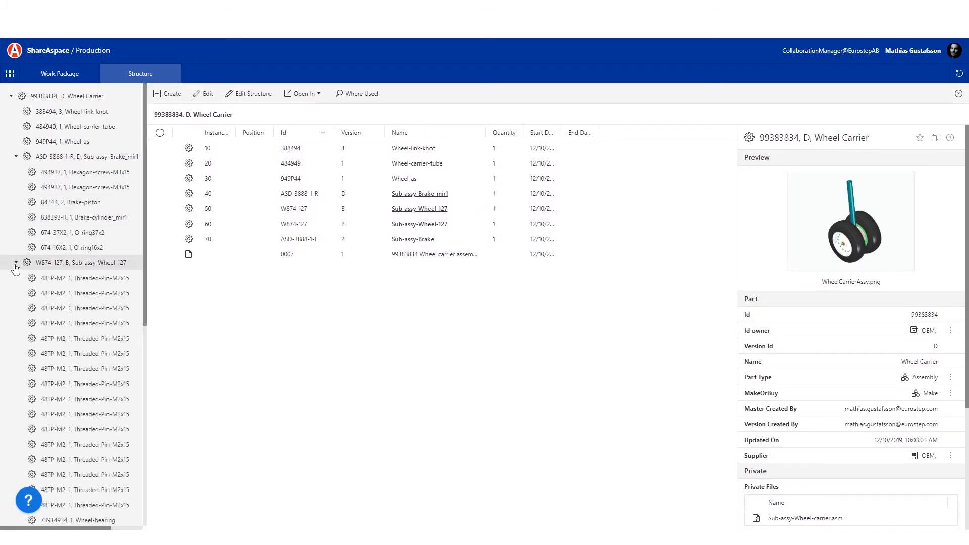
{"action": "mouse_move", "coordinate": [175, 80]}
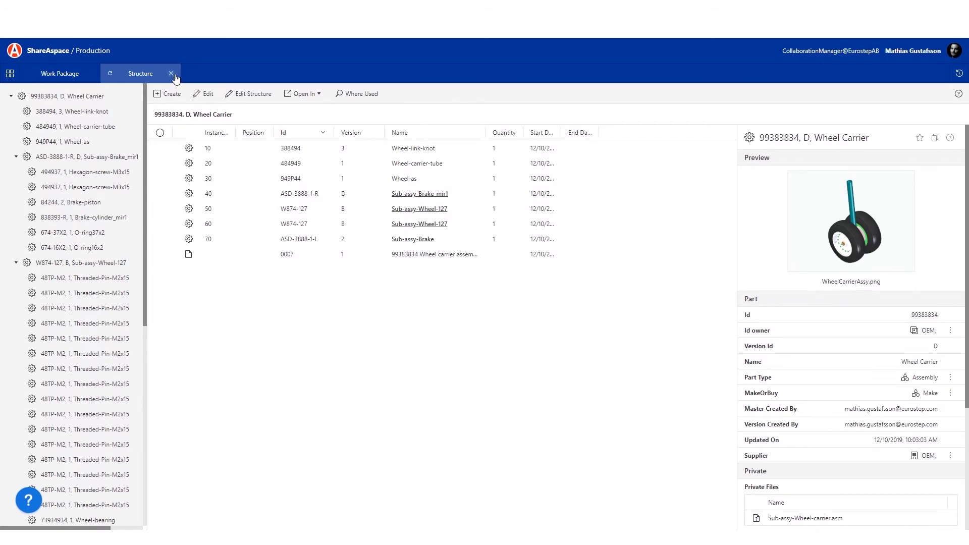
{"action": "left_click", "coordinate": [172, 74]}
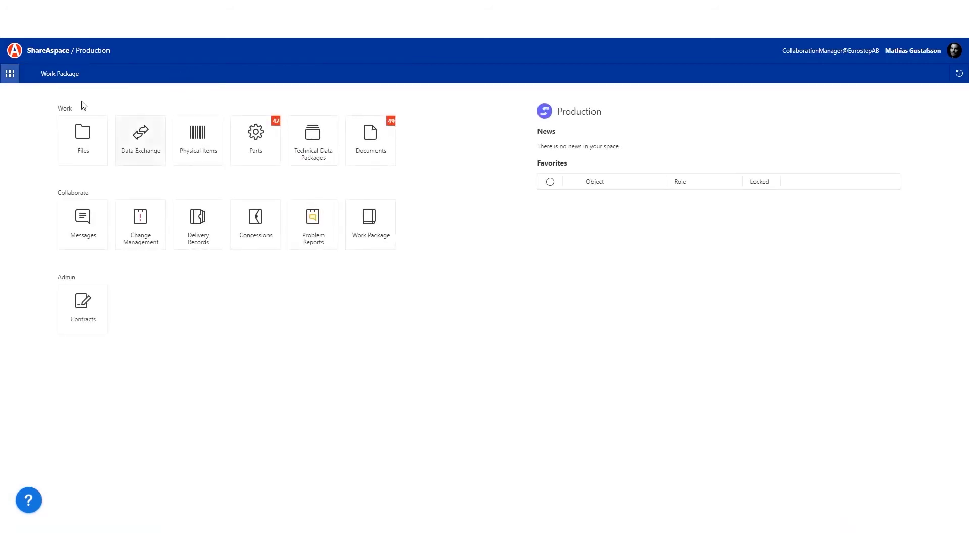
Step: Return to the work packages and share work package 1020, Wheel Carrier
{"action": "left_click", "coordinate": [70, 79]}
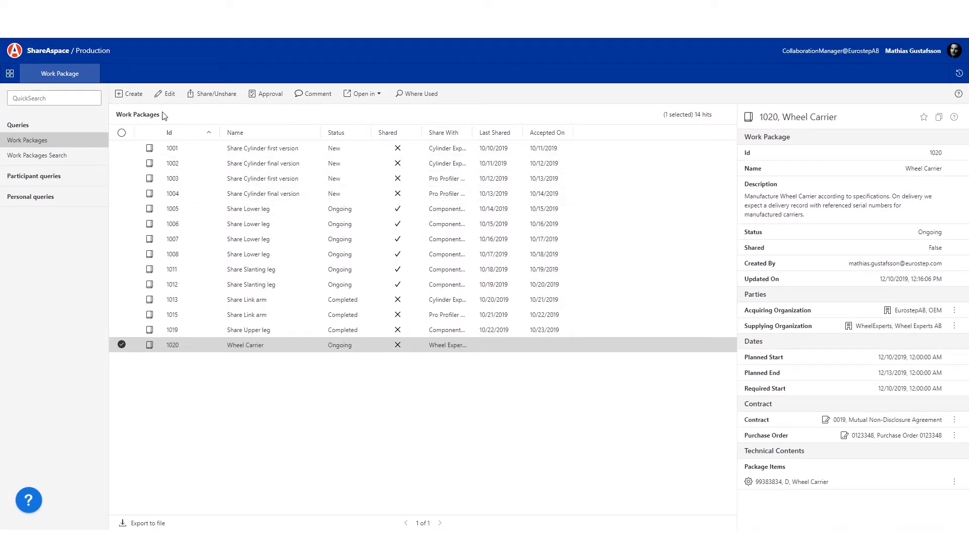
{"action": "left_click", "coordinate": [217, 94]}
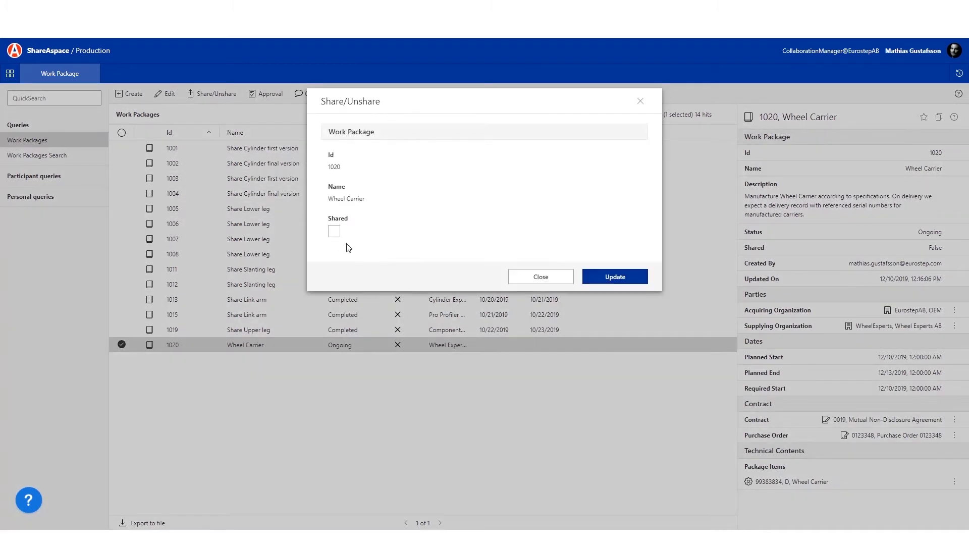
{"action": "left_click", "coordinate": [334, 232]}
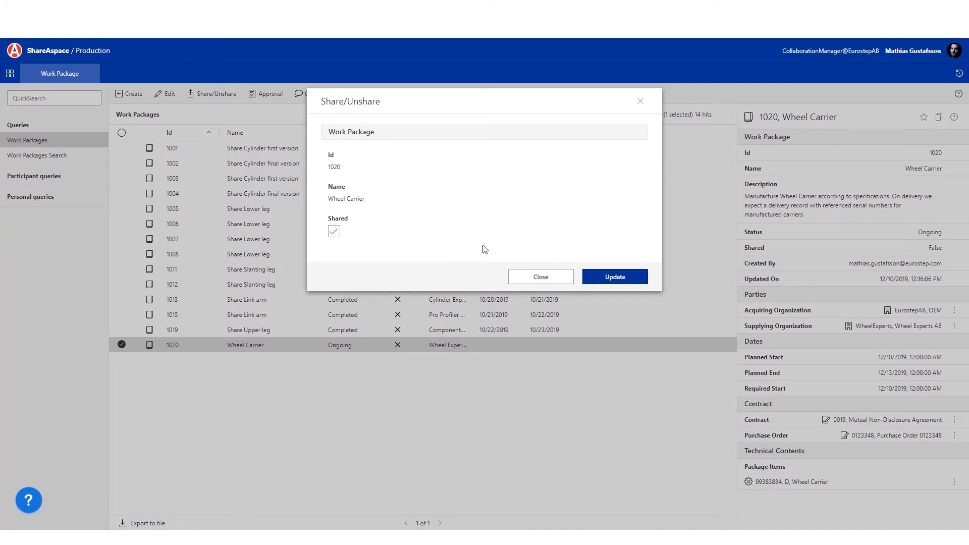
{"action": "left_click", "coordinate": [614, 277]}
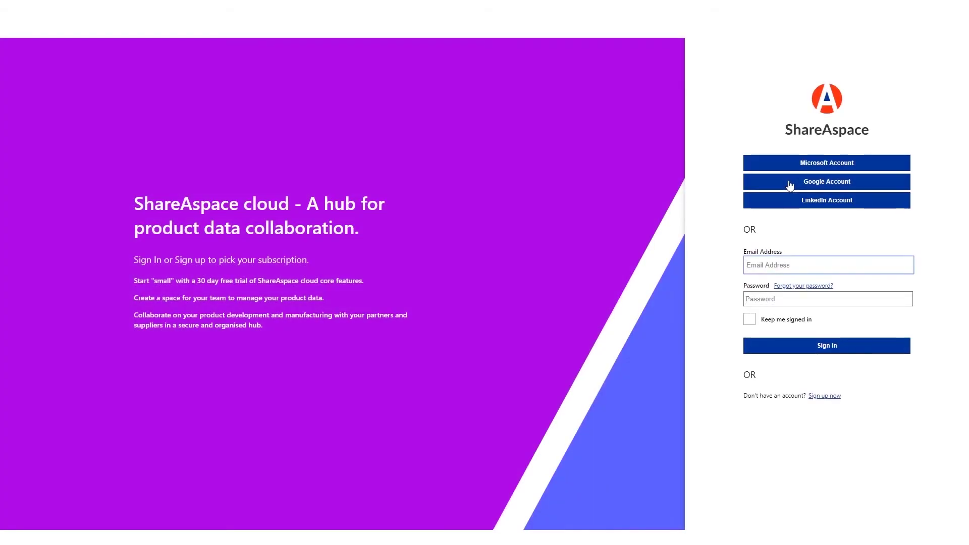
Step: Sign in as the supplier with a Google account, decline the layout tour, and enter the Production space
{"action": "left_click", "coordinate": [790, 185]}
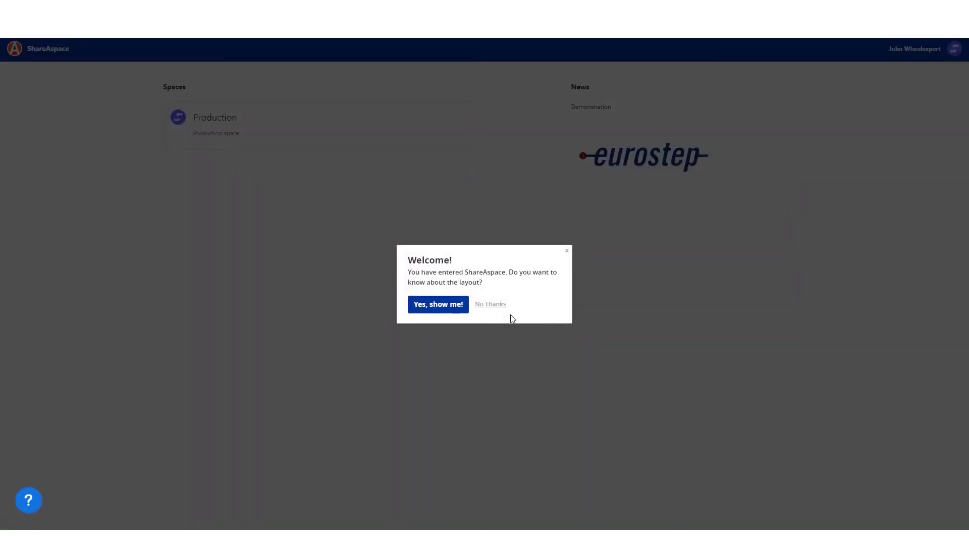
{"action": "left_click", "coordinate": [492, 304]}
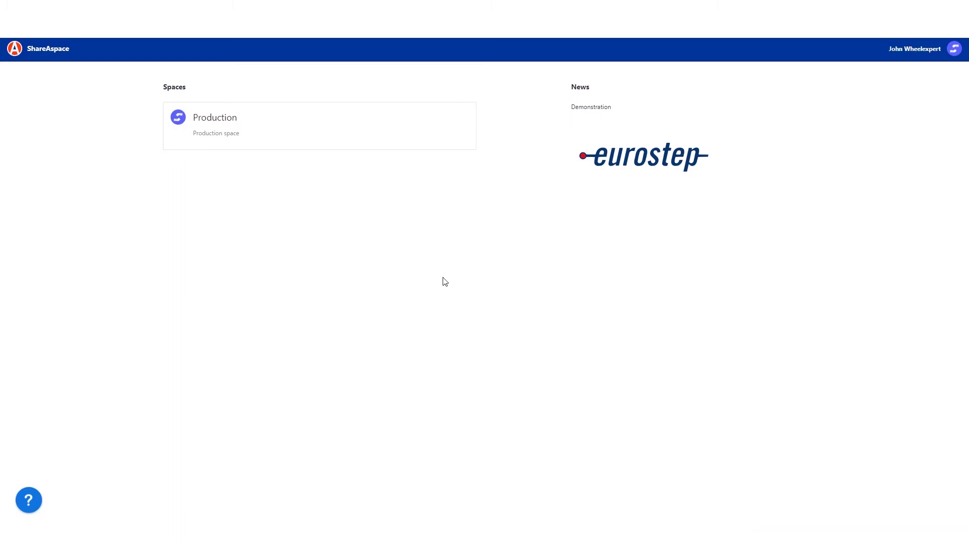
{"action": "left_click", "coordinate": [281, 123]}
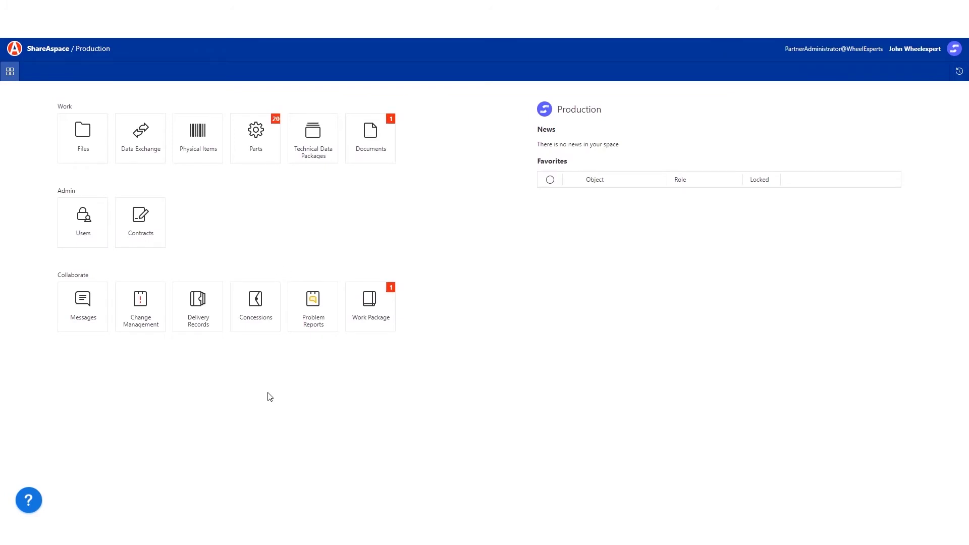
Step: Open the supplier's work packages and review the details of 1020, Wheel Carrier
{"action": "left_click", "coordinate": [386, 326]}
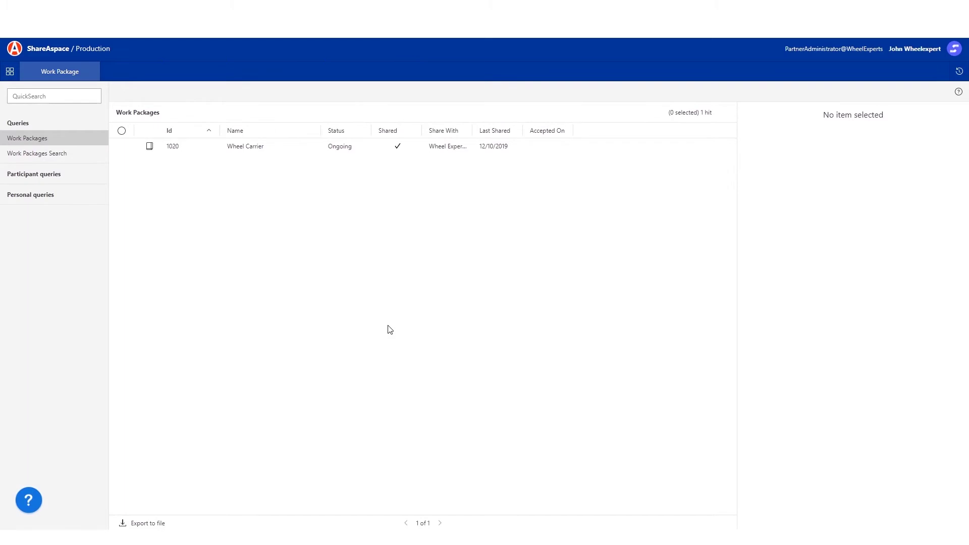
{"action": "left_click", "coordinate": [333, 152]}
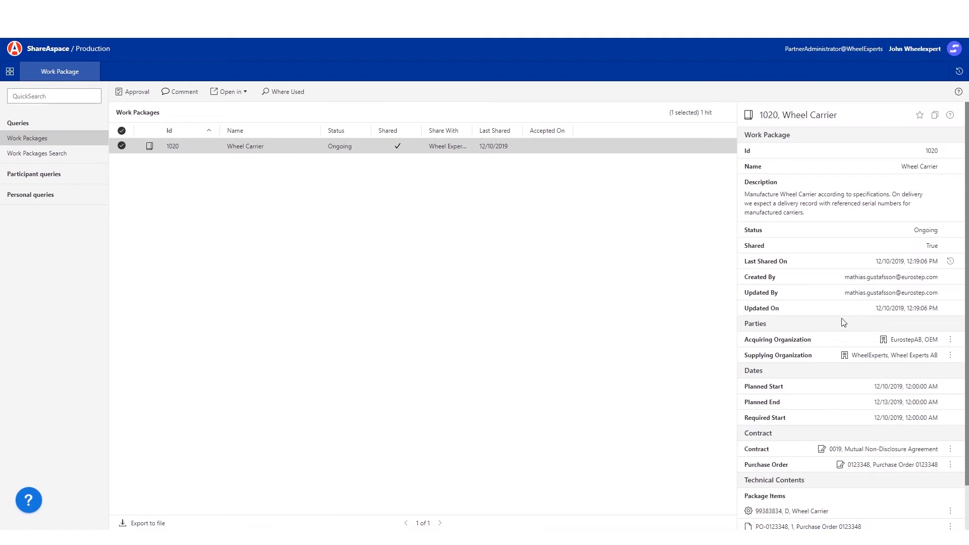
{"action": "scroll", "coordinate": [844, 322], "scroll_direction": "down", "scroll_amount": 1}
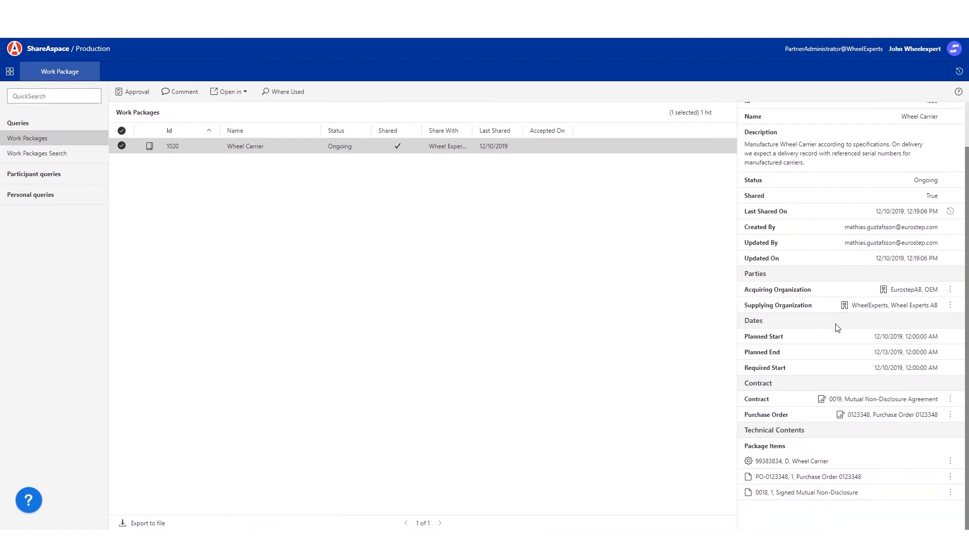
Step: Open the details of the work package's Mutual Non-Disclosure Agreement contract and of its Signed Mutual Non-Disclosure document
{"action": "left_click", "coordinate": [952, 402]}
{"action": "left_click", "coordinate": [889, 455]}
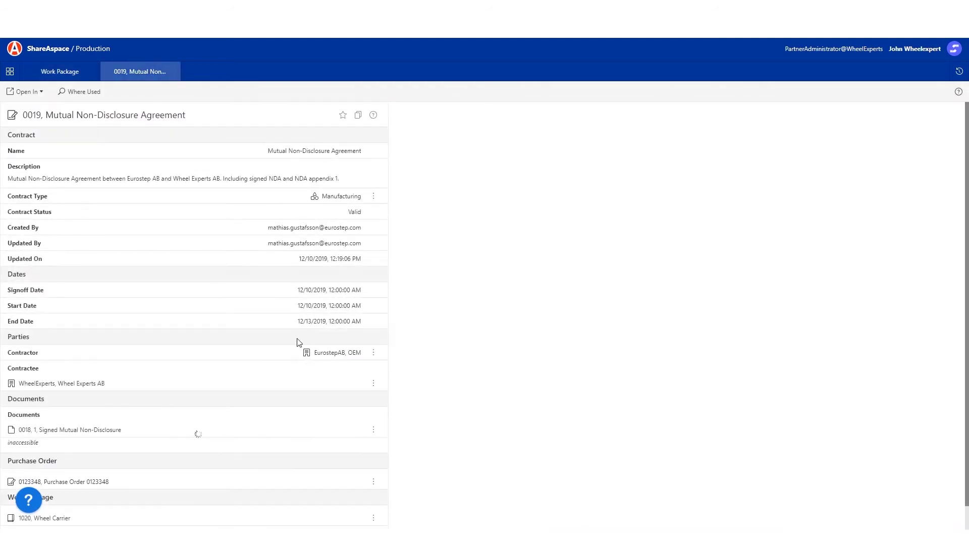
{"action": "left_click", "coordinate": [373, 430]}
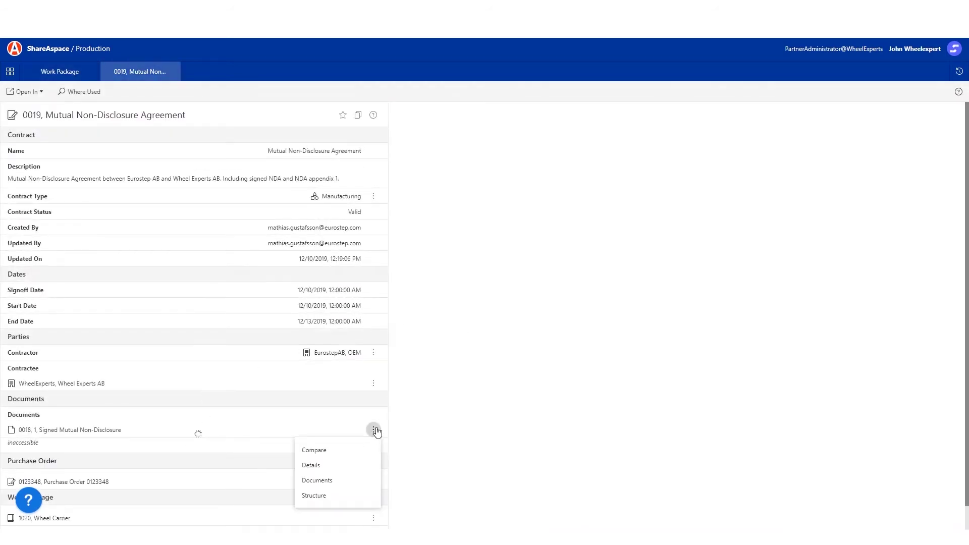
{"action": "left_click", "coordinate": [335, 463]}
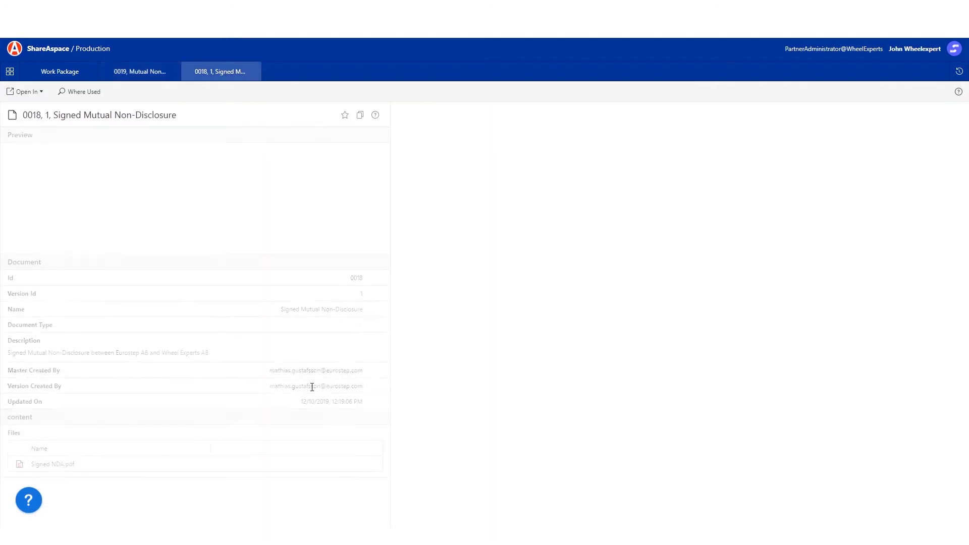
Step: Preview both pages of Signed NDA.pdf and return to the work package
{"action": "scroll", "coordinate": [286, 374], "scroll_direction": "down", "scroll_amount": 1}
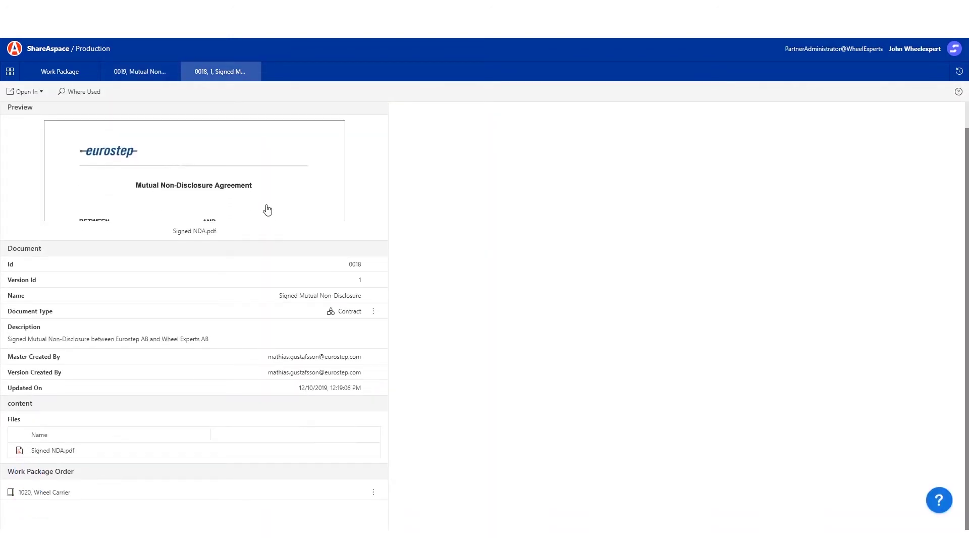
{"action": "left_click", "coordinate": [259, 186]}
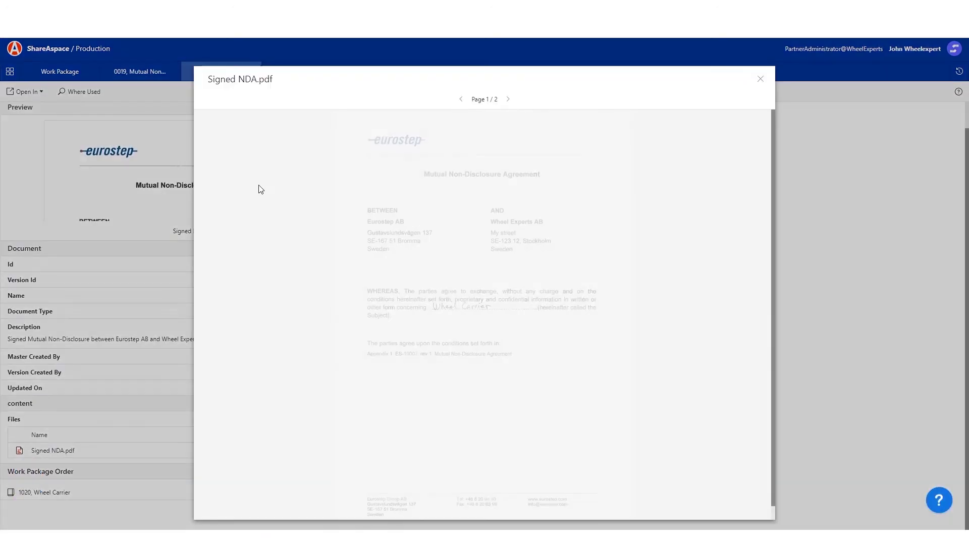
{"action": "left_click", "coordinate": [509, 100]}
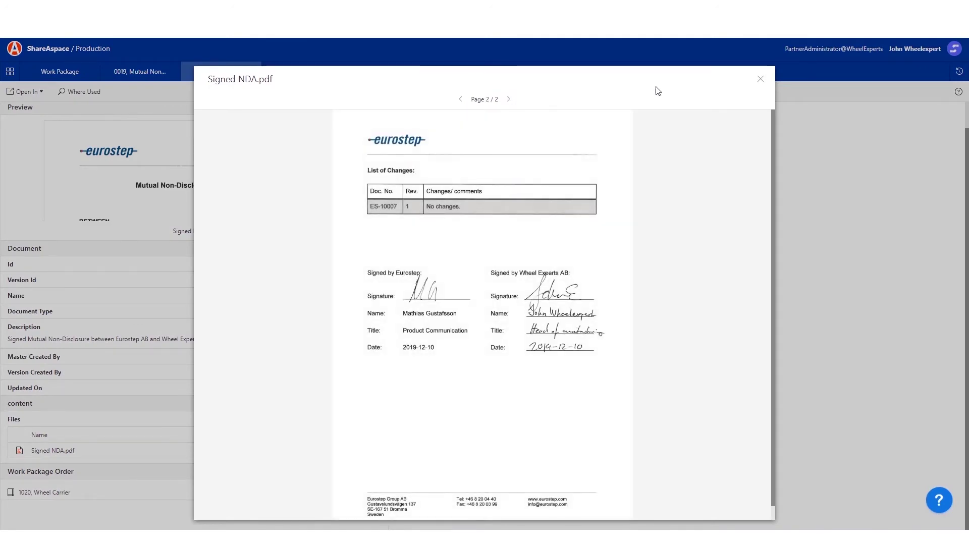
{"action": "left_click", "coordinate": [761, 79]}
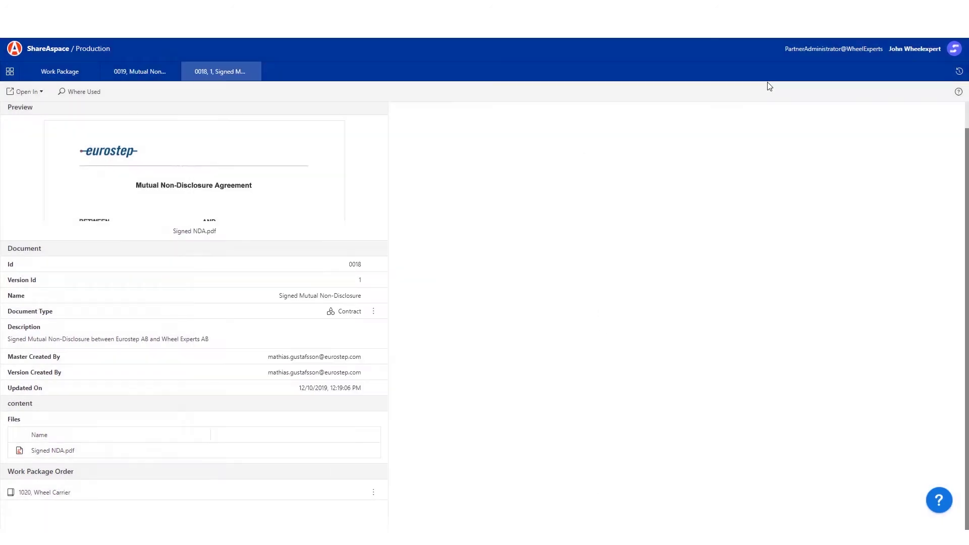
{"action": "left_click", "coordinate": [252, 71]}
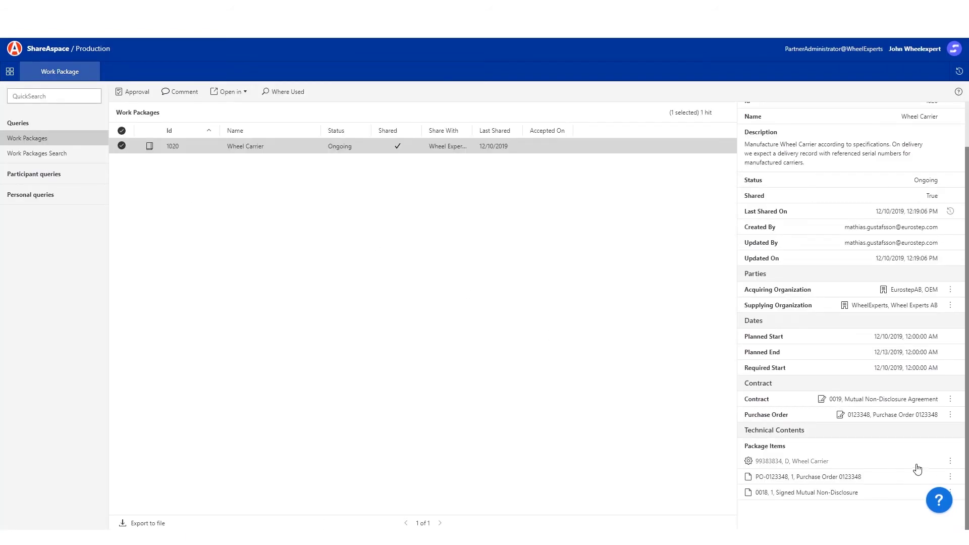
Step: Review the work package's purchase order details and preview the PDF of its attached purchase order document
{"action": "left_click", "coordinate": [948, 418]}
{"action": "left_click", "coordinate": [904, 450]}
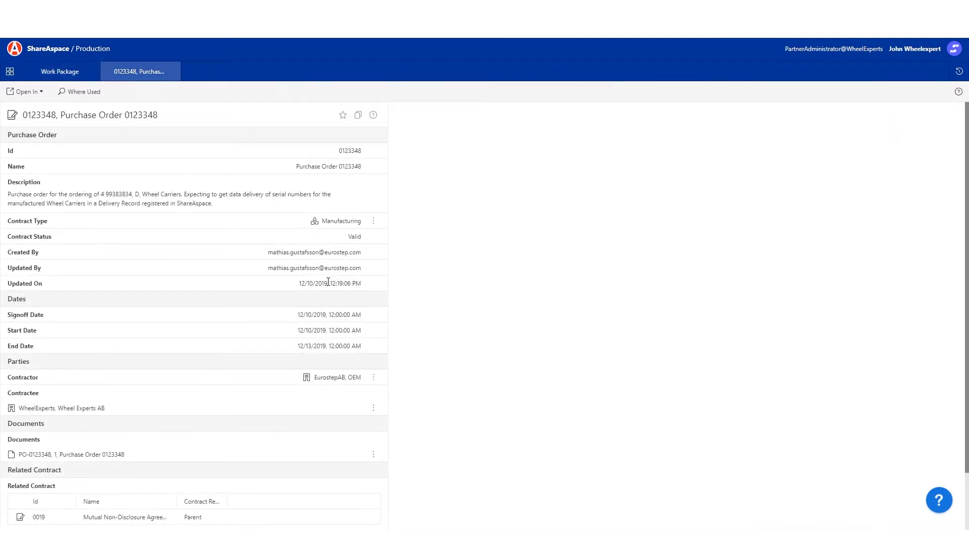
{"action": "scroll", "coordinate": [317, 281], "scroll_direction": "down", "scroll_amount": 2}
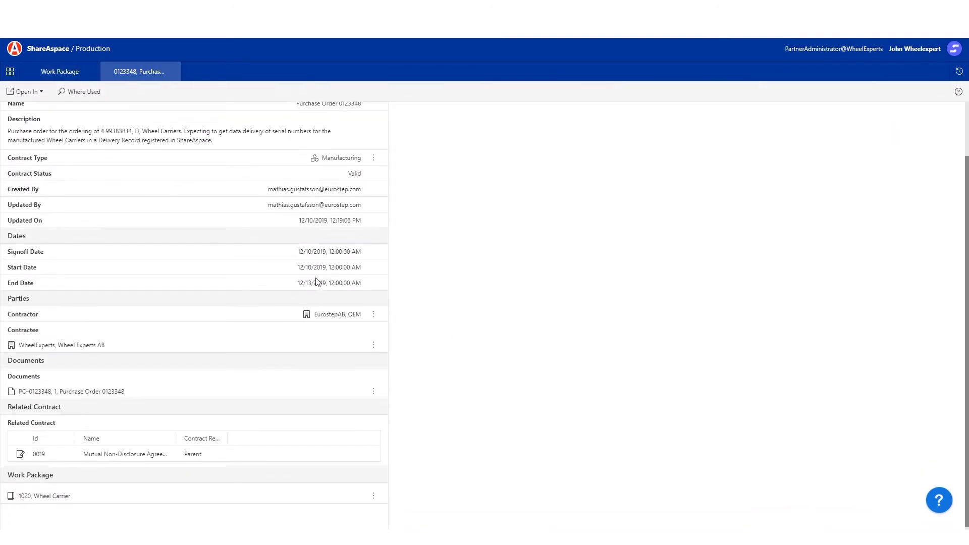
{"action": "left_click", "coordinate": [378, 391]}
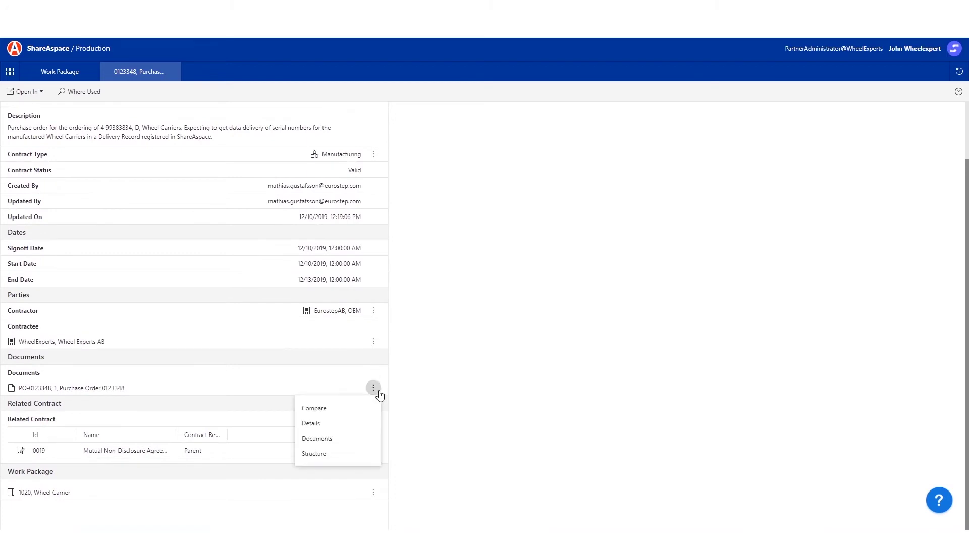
{"action": "left_click", "coordinate": [345, 425]}
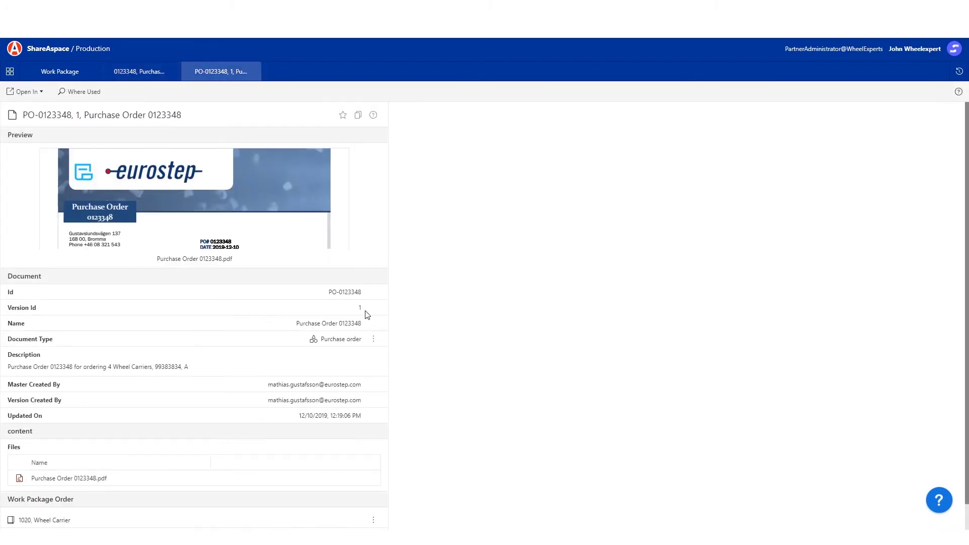
{"action": "left_click", "coordinate": [227, 237]}
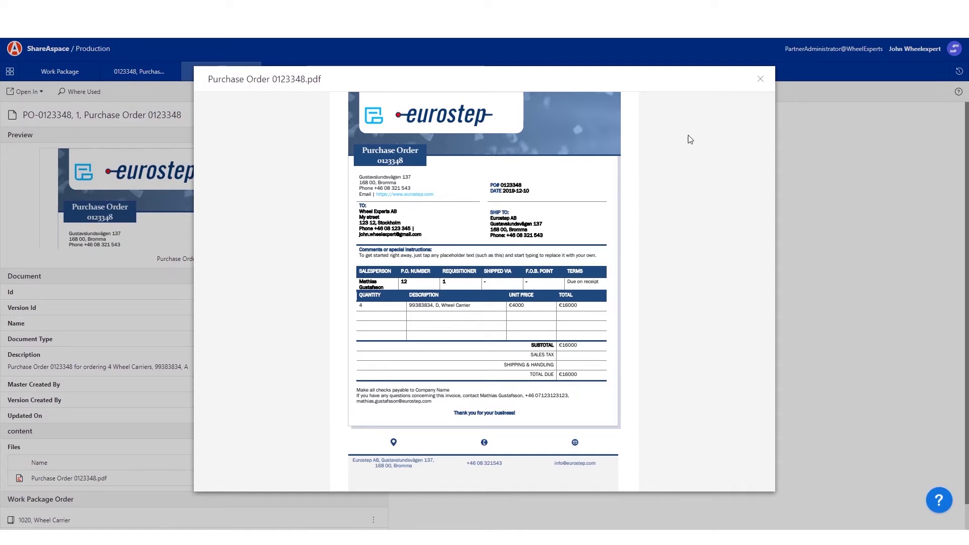
{"action": "left_click", "coordinate": [760, 80]}
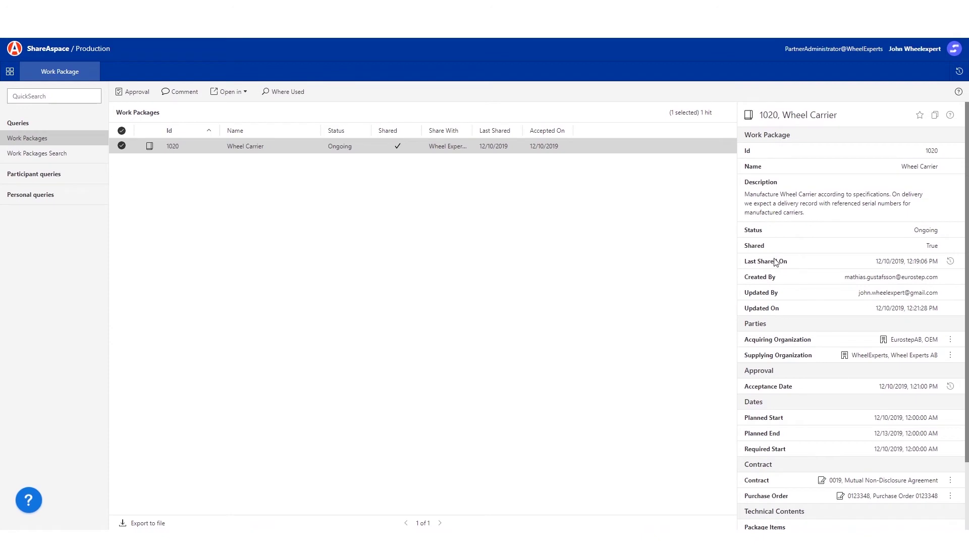
Step: Open package item 99383834, D, Wheel Carrier in Structure and review its part properties, content and documents
{"action": "scroll", "coordinate": [776, 262], "scroll_direction": "down", "scroll_amount": 2}
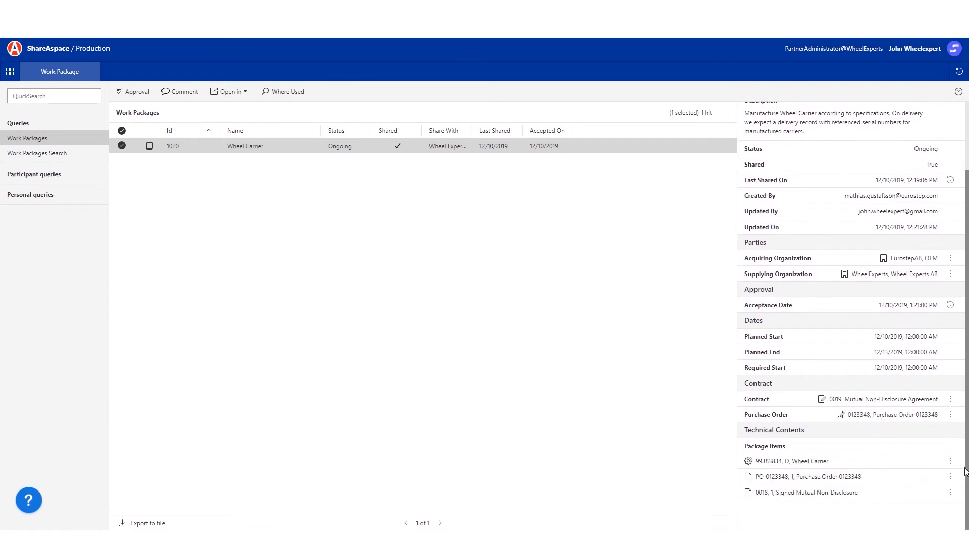
{"action": "left_click", "coordinate": [950, 462]}
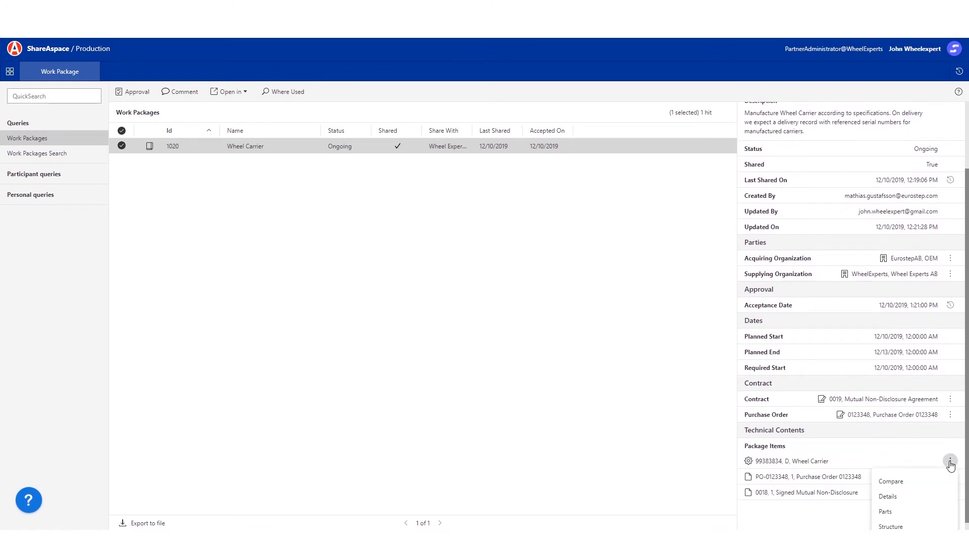
{"action": "left_click", "coordinate": [913, 524]}
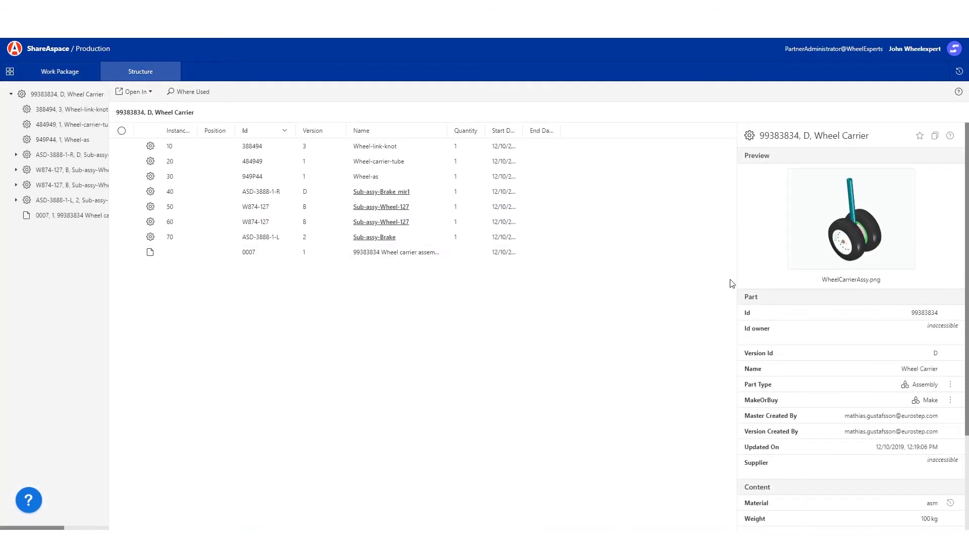
{"action": "scroll", "coordinate": [757, 282], "scroll_direction": "down", "scroll_amount": 3}
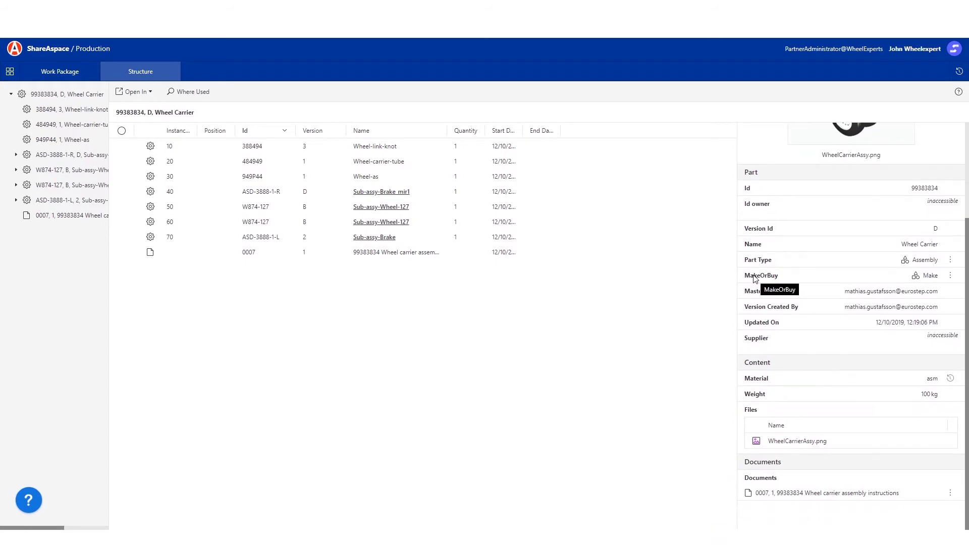
Step: Review the properties and content of part 388494, 3, Wheel-link-knot in the Wheel Carrier structure
{"action": "scroll", "coordinate": [756, 279], "scroll_direction": "up", "scroll_amount": 3}
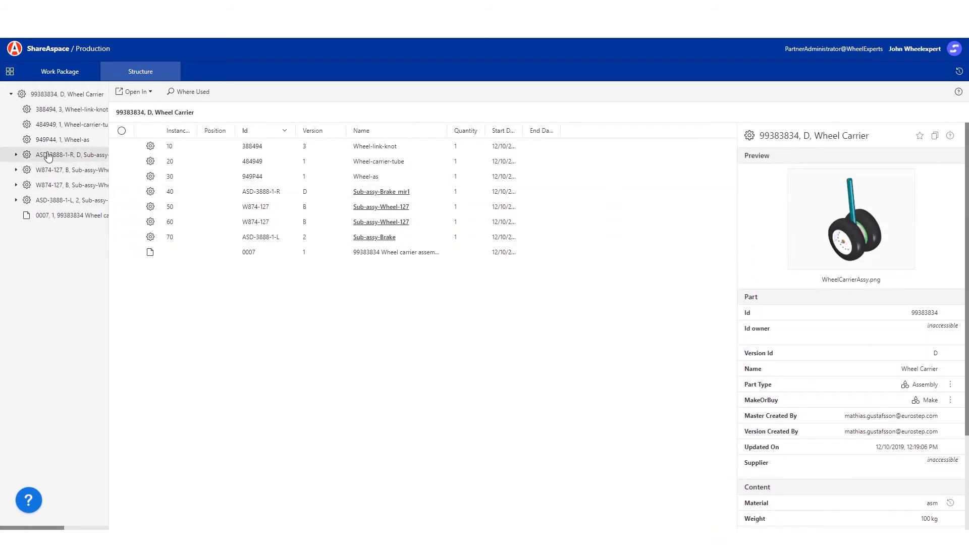
{"action": "left_click", "coordinate": [53, 116]}
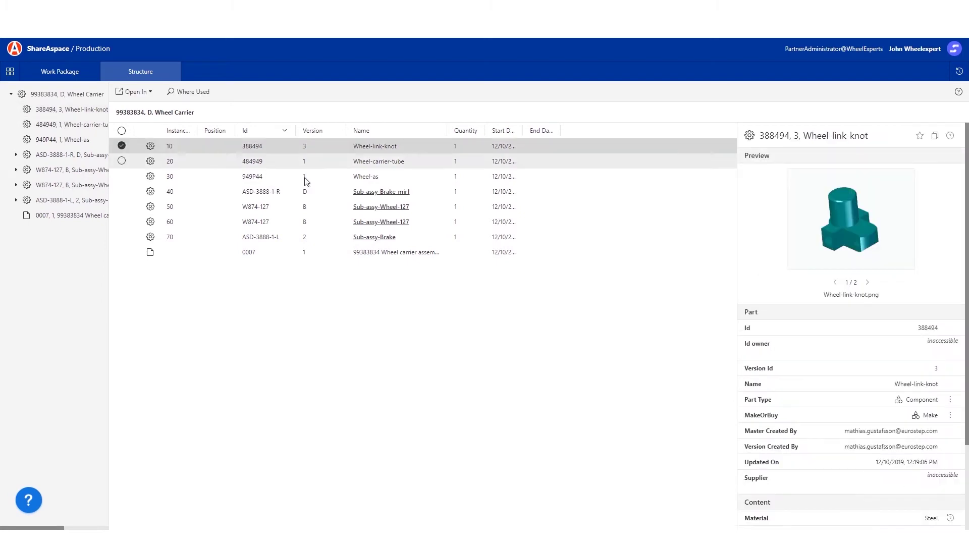
{"action": "scroll", "coordinate": [747, 237], "scroll_direction": "down", "scroll_amount": 2}
{"action": "scroll", "coordinate": [747, 235], "scroll_direction": "up", "scroll_amount": 2}
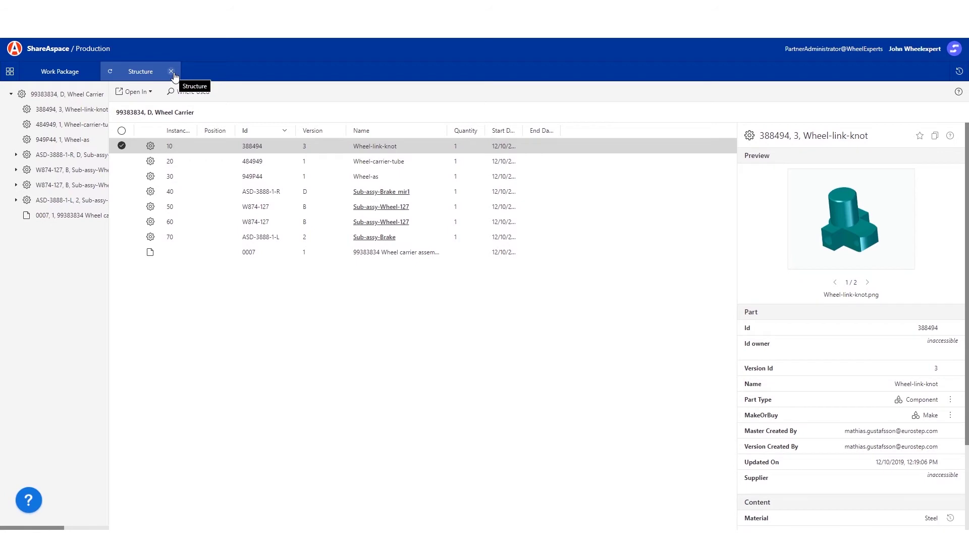
Step: Expand sub-assembly ASD-3888-1-R, D, Sub-assy-Brake_mir1 in the structure tree to see its components, and close the Structure view
{"action": "left_click_drag", "start_coordinate": [109, 192], "coordinate": [173, 192]}
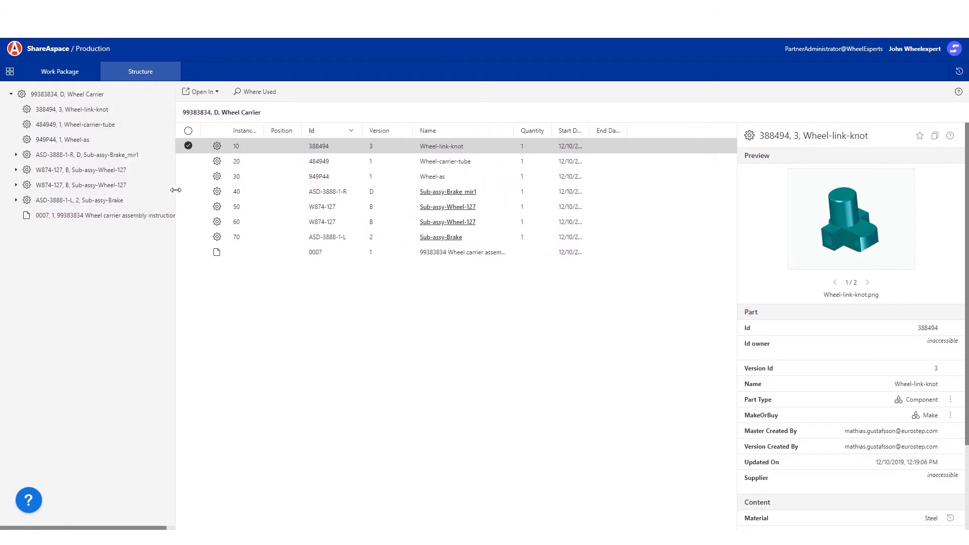
{"action": "left_click", "coordinate": [16, 155]}
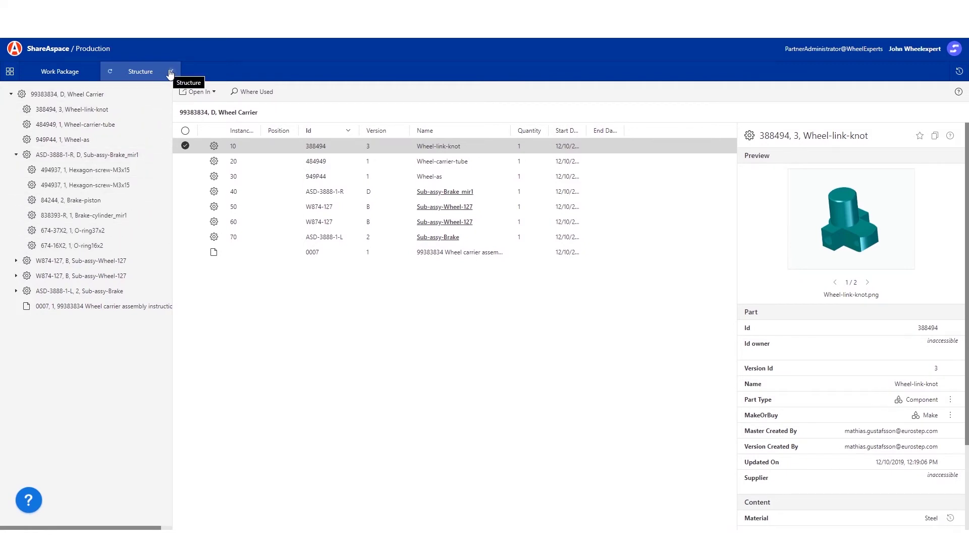
{"action": "left_click", "coordinate": [170, 71]}
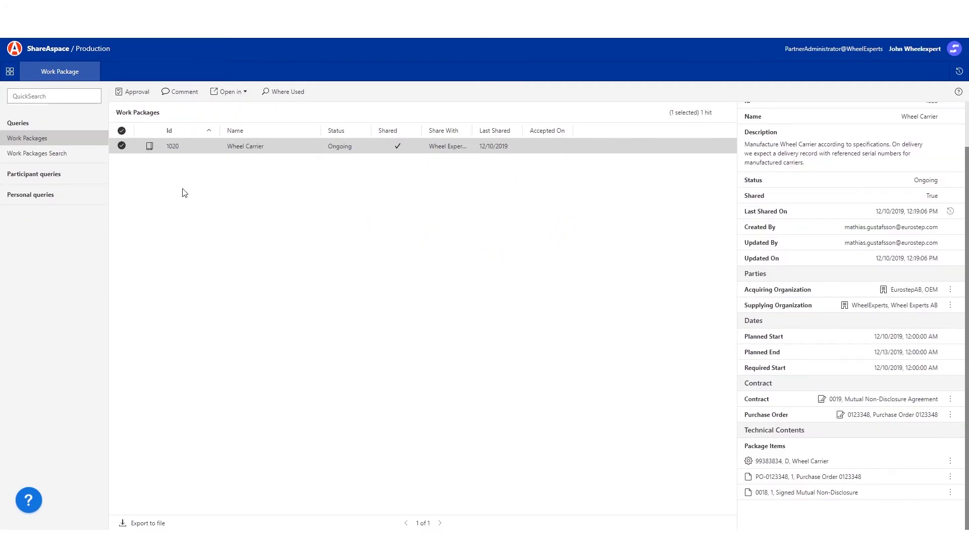
Step: Approve work package 1020, Wheel Carrier, with the acceptance date 12/10/2019 and save the update
{"action": "left_click", "coordinate": [136, 92]}
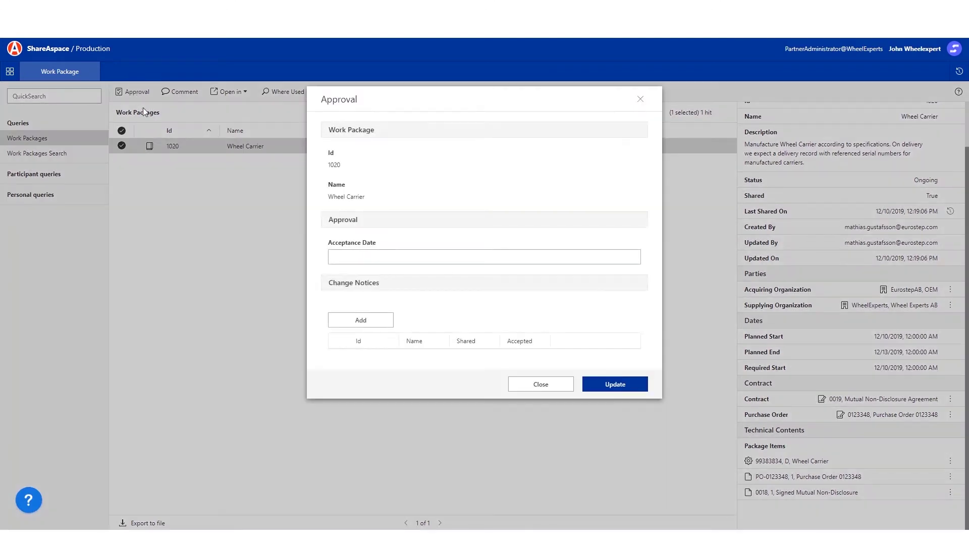
{"action": "left_click", "coordinate": [355, 257]}
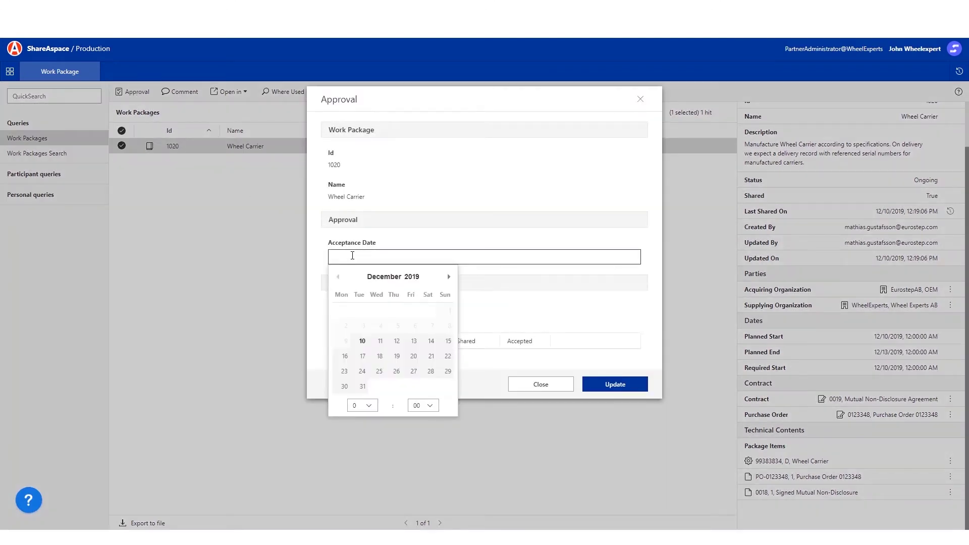
{"action": "left_click", "coordinate": [362, 340]}
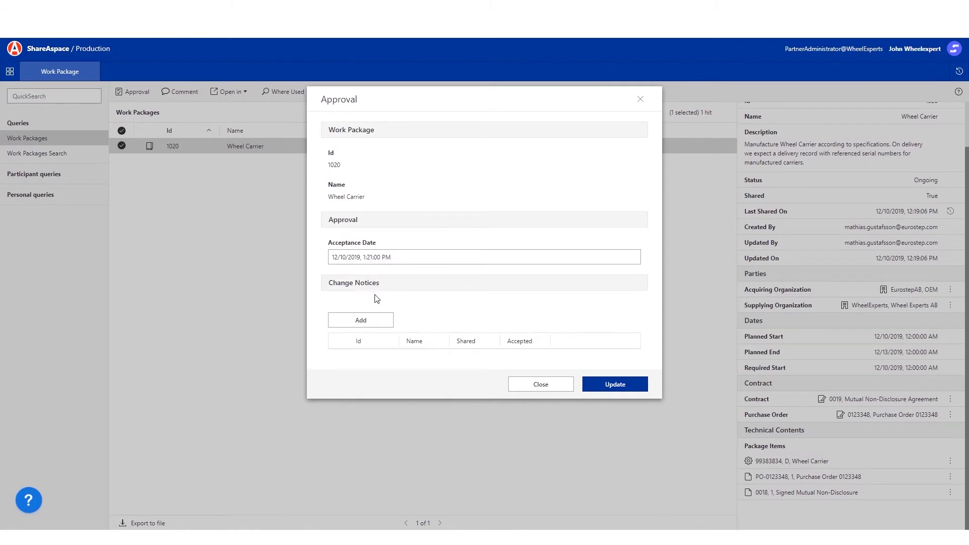
{"action": "left_click", "coordinate": [612, 386]}
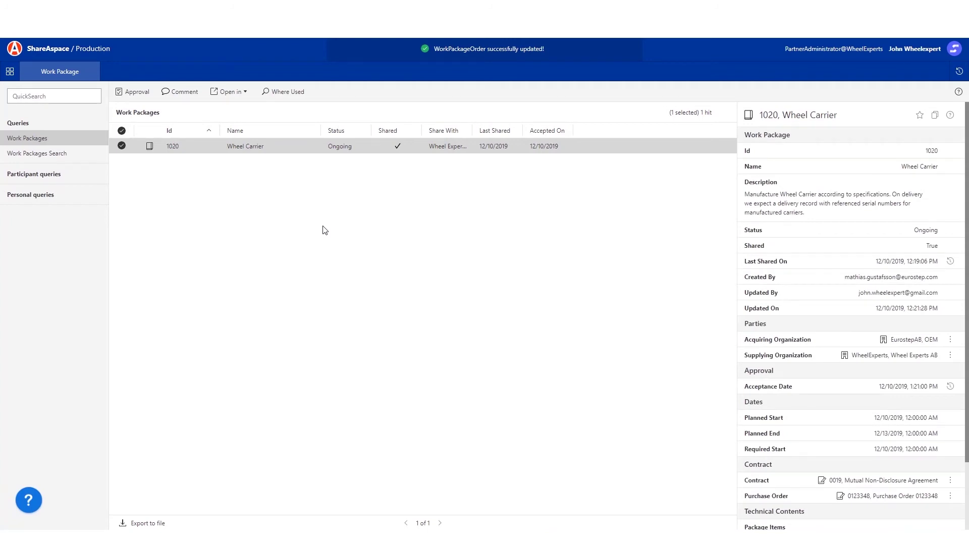
Step: Open the comment form of the Wheel Carrier work package and close it without entering a comment
{"action": "left_click", "coordinate": [185, 93]}
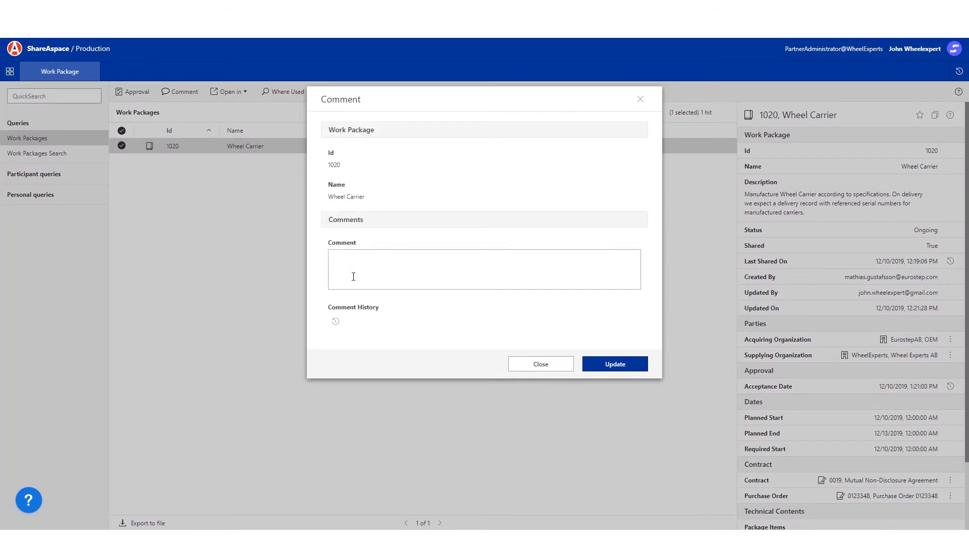
{"action": "left_click", "coordinate": [556, 364]}
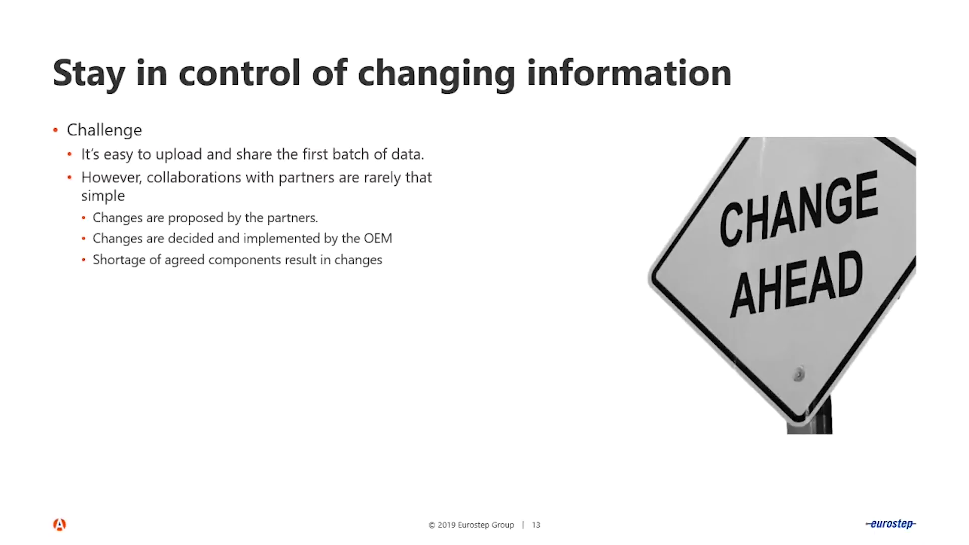